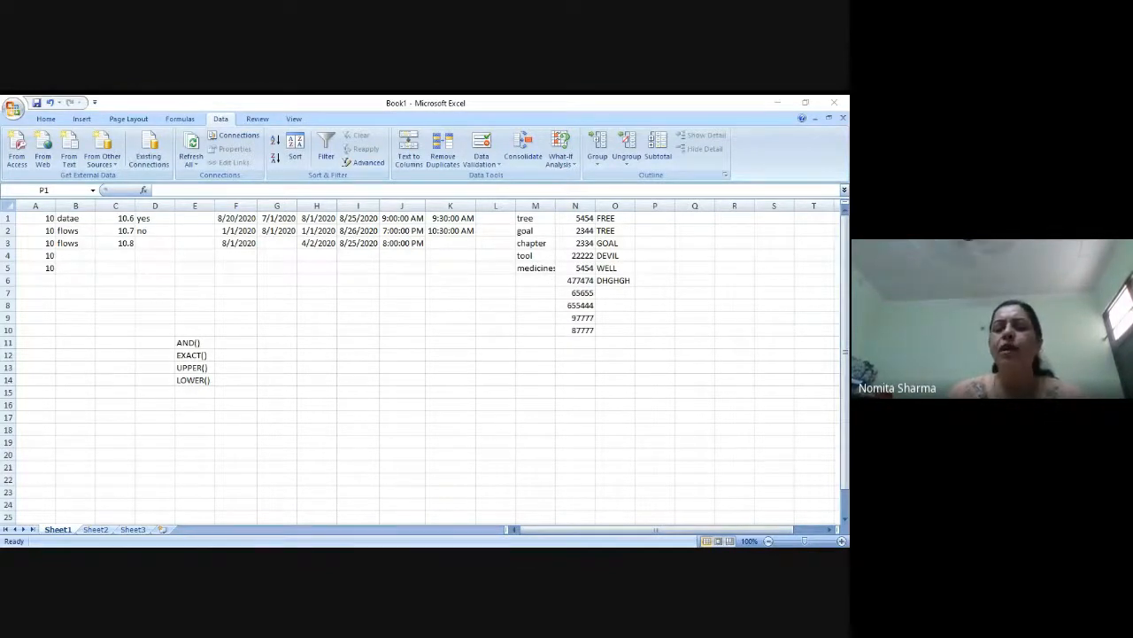
Select the whole of column P and start a data validation rule that allows Custom criteria
click(605, 519)
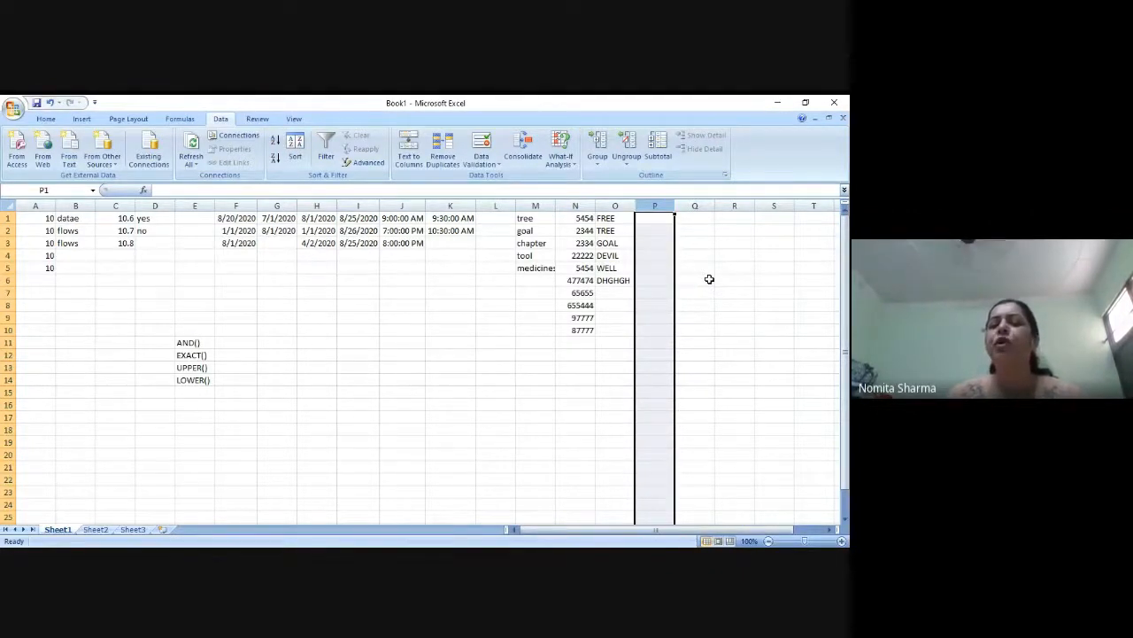
click(662, 206)
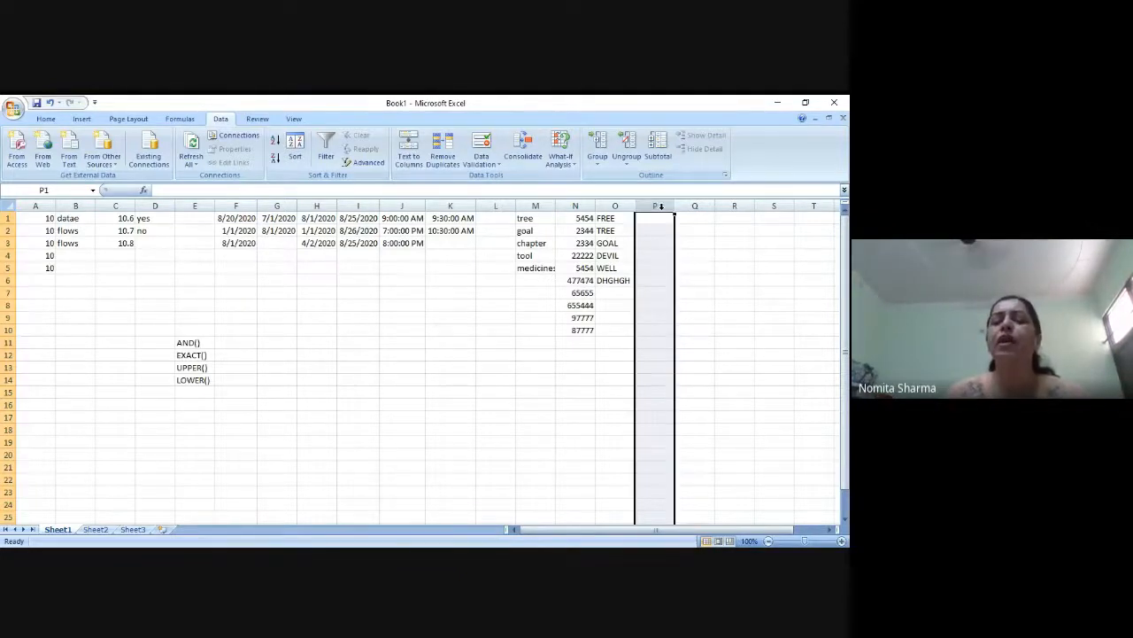
click(488, 163)
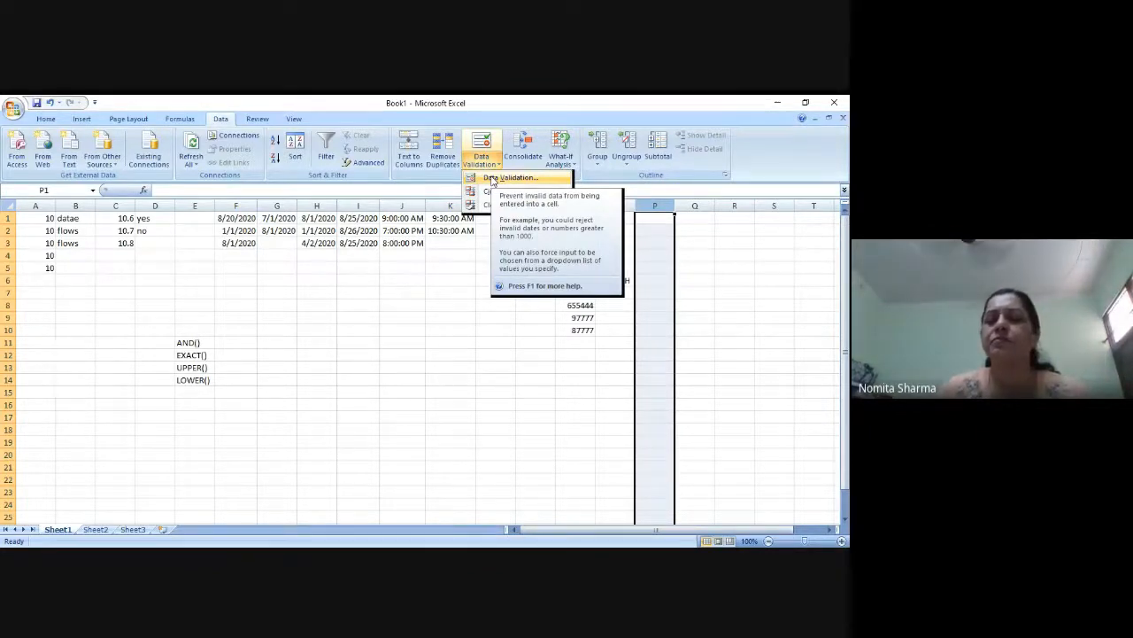
click(492, 178)
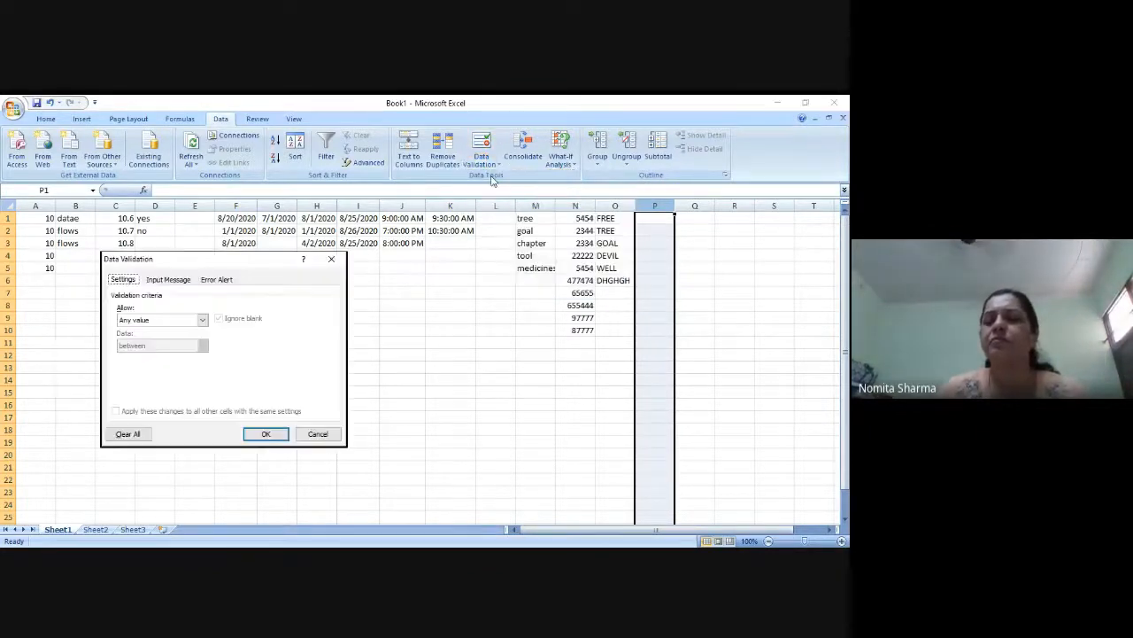
click(202, 320)
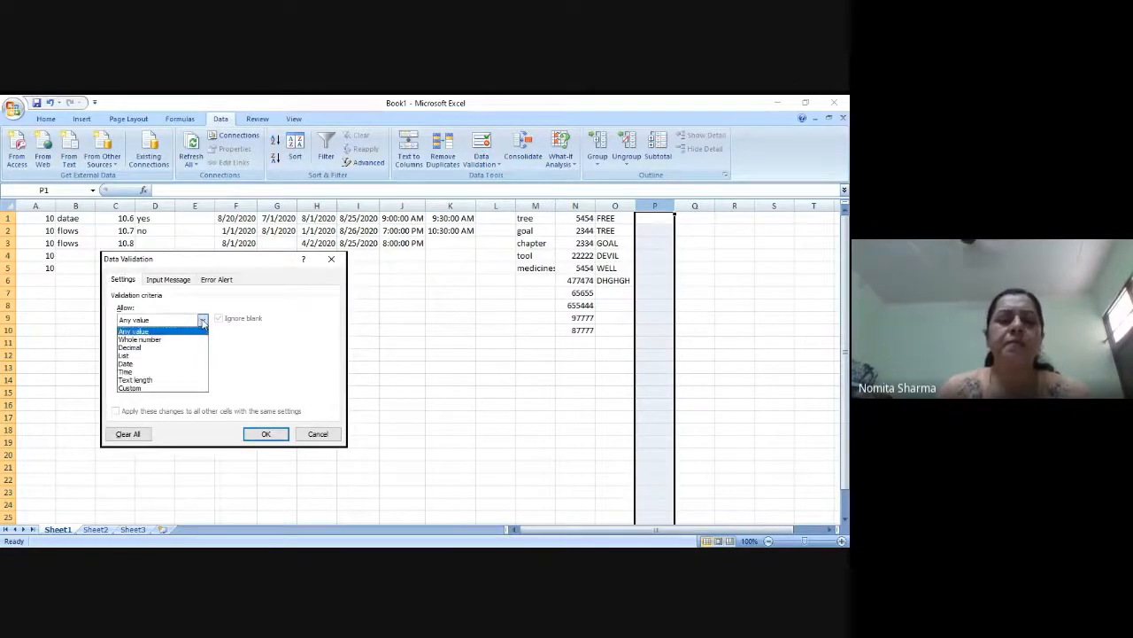
click(135, 389)
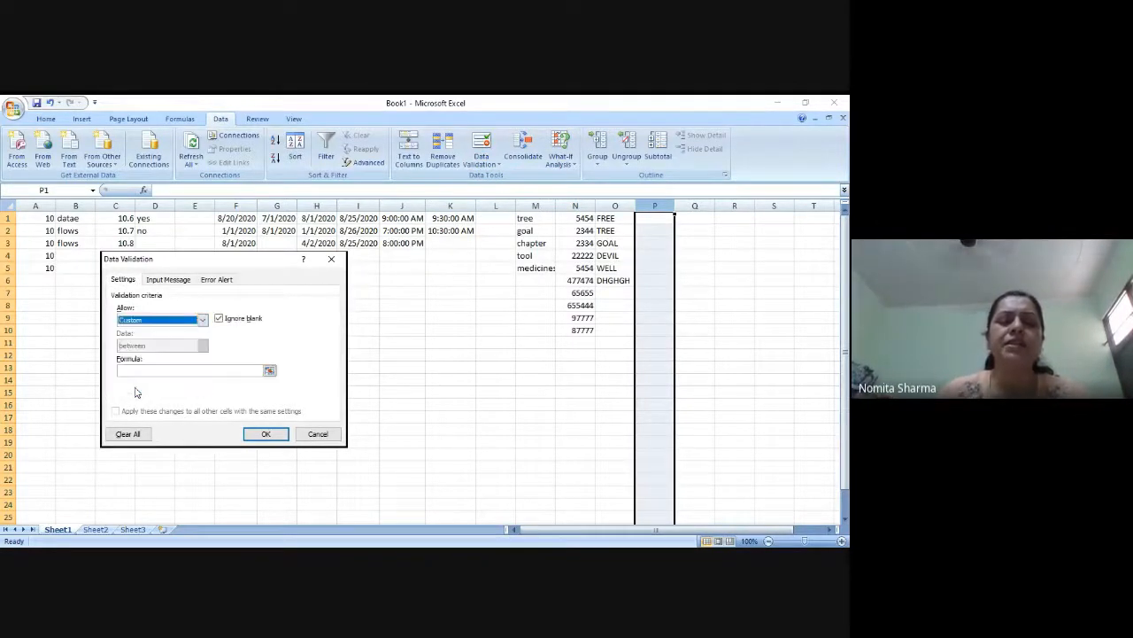
Begin the validation formula with =AND(EXACT(P1,LOWER(P1)) to require lowercase entries
click(163, 372)
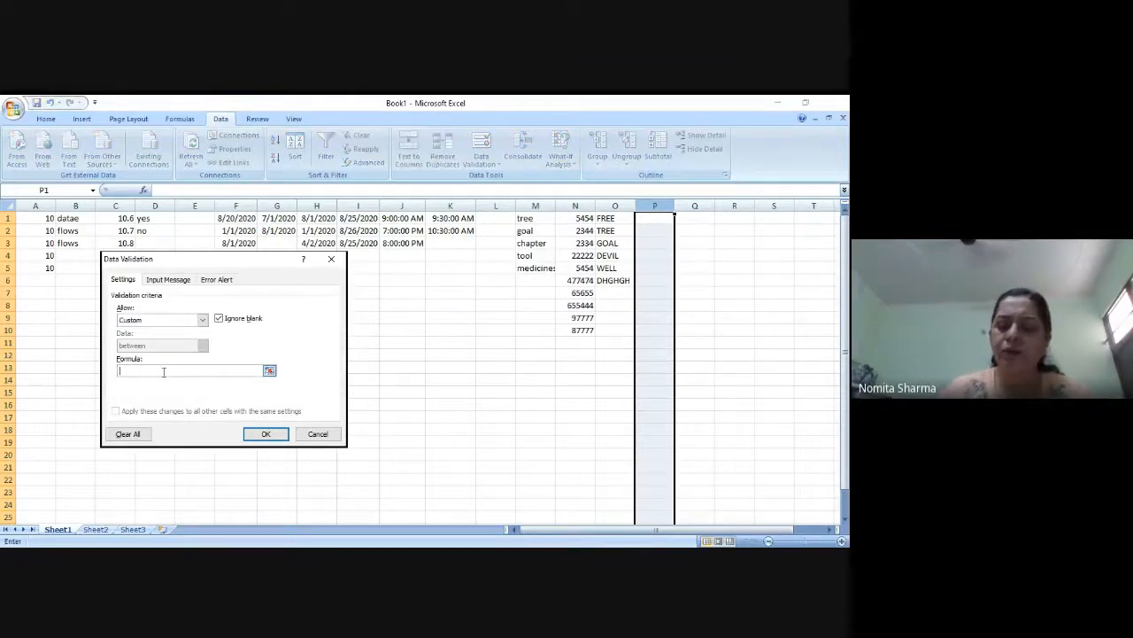
text(=)
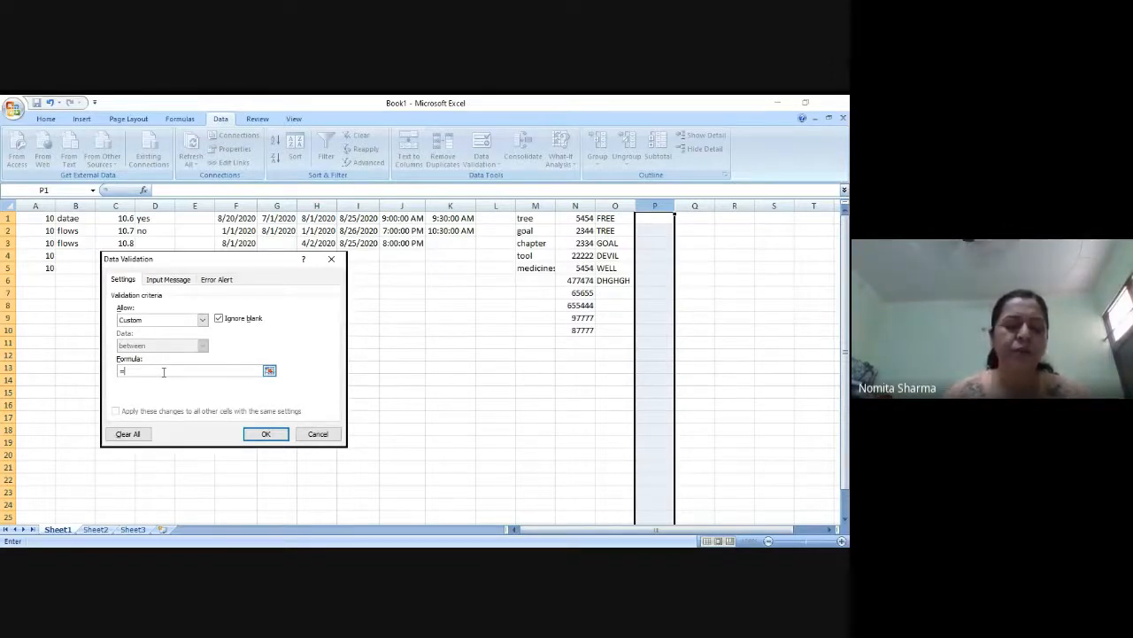
text(AND()
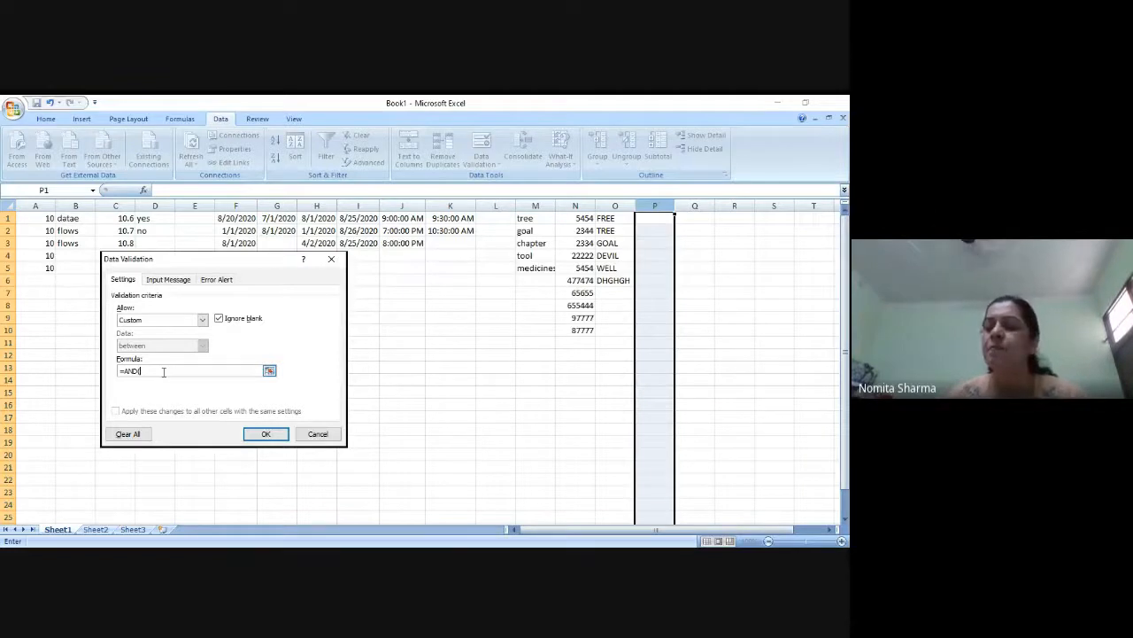
text(EXACT()
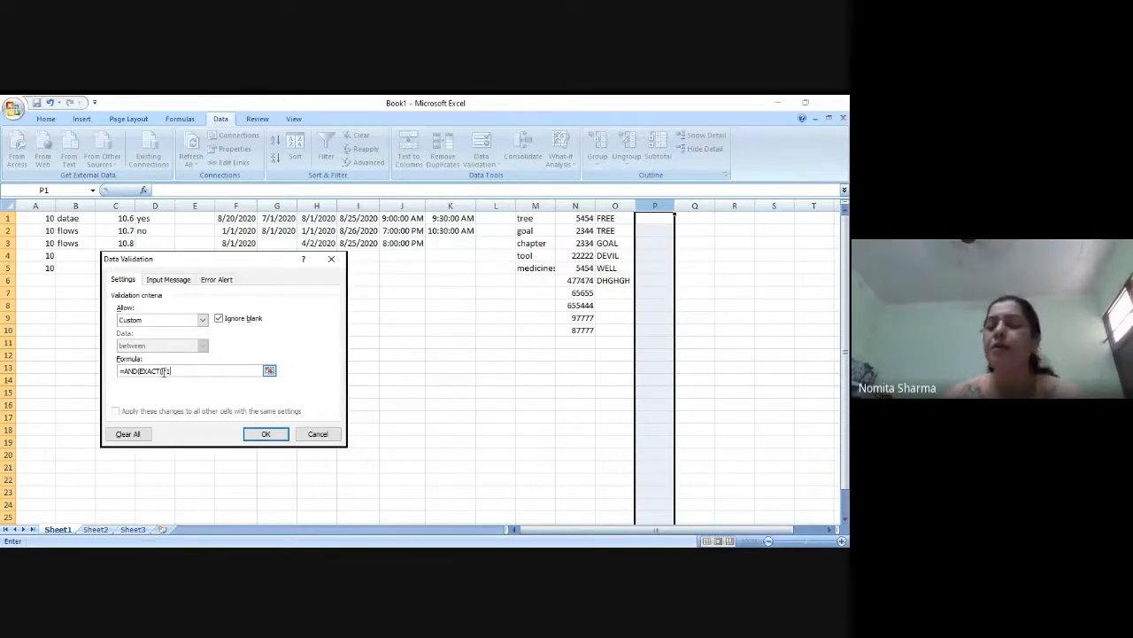
text(P1)
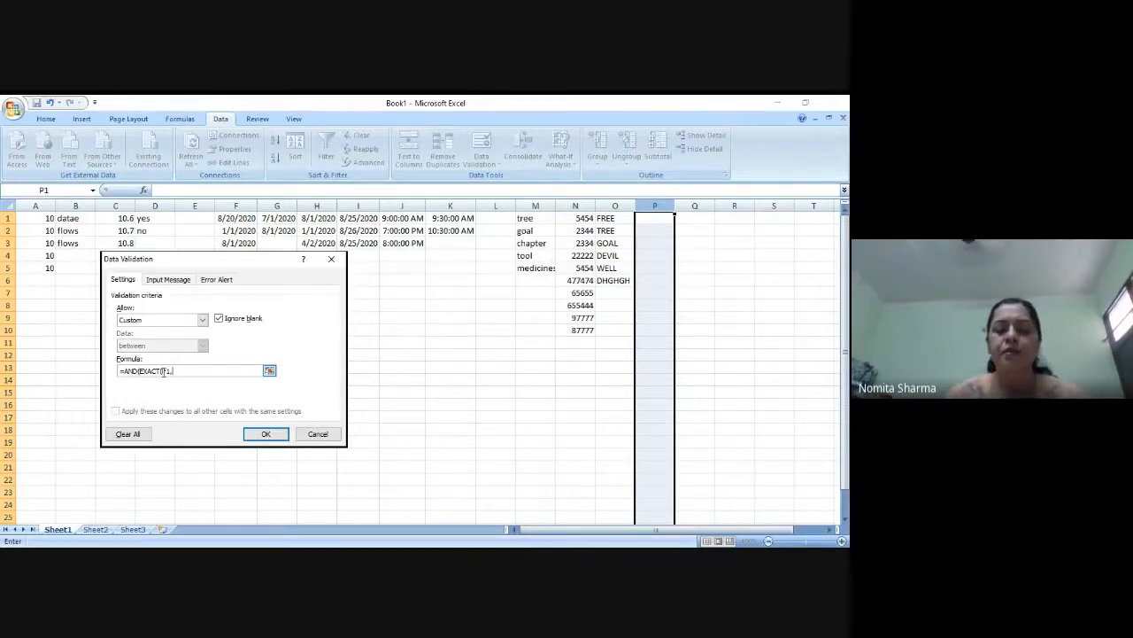
text(,LOWER()
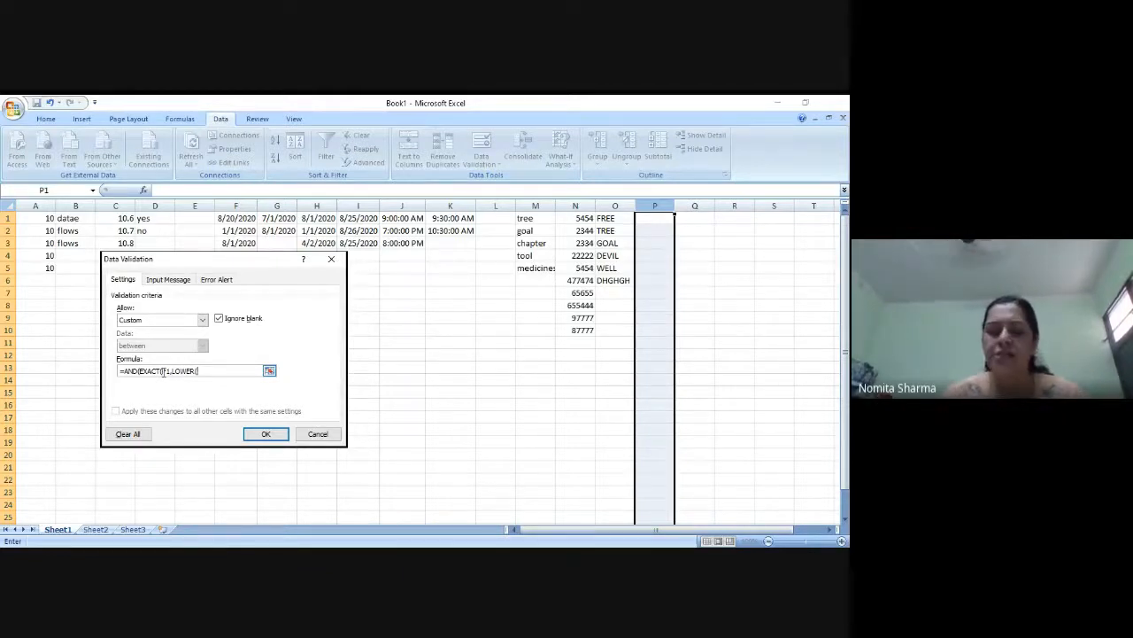
text(P1)))
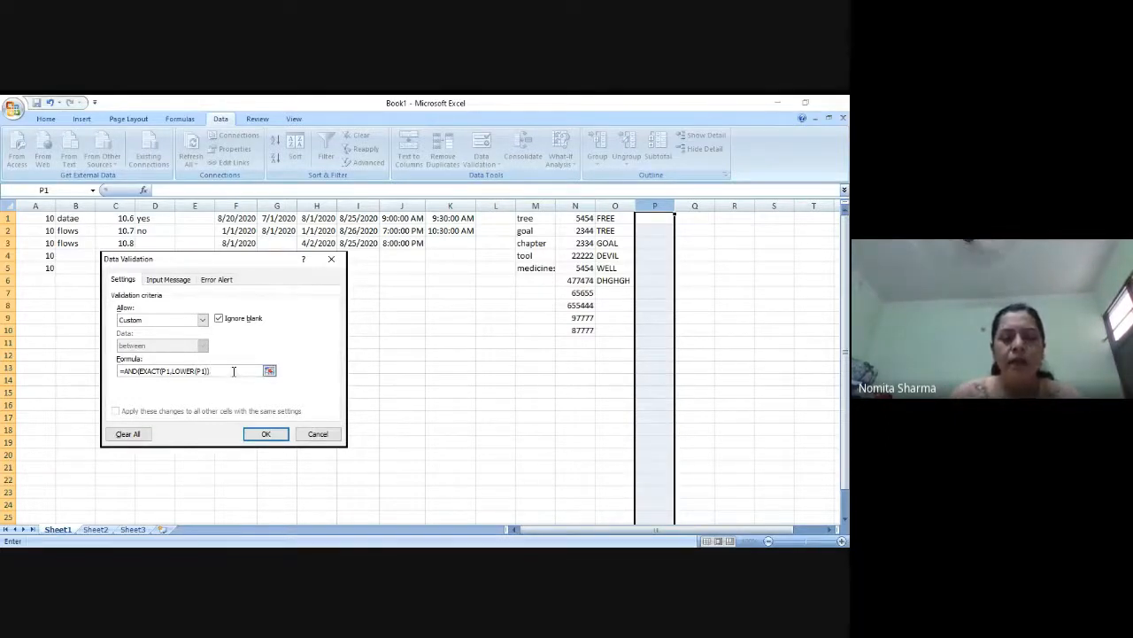
Add an ISTEXT(P1) condition to the validation formula and try to apply the rule
text(,)
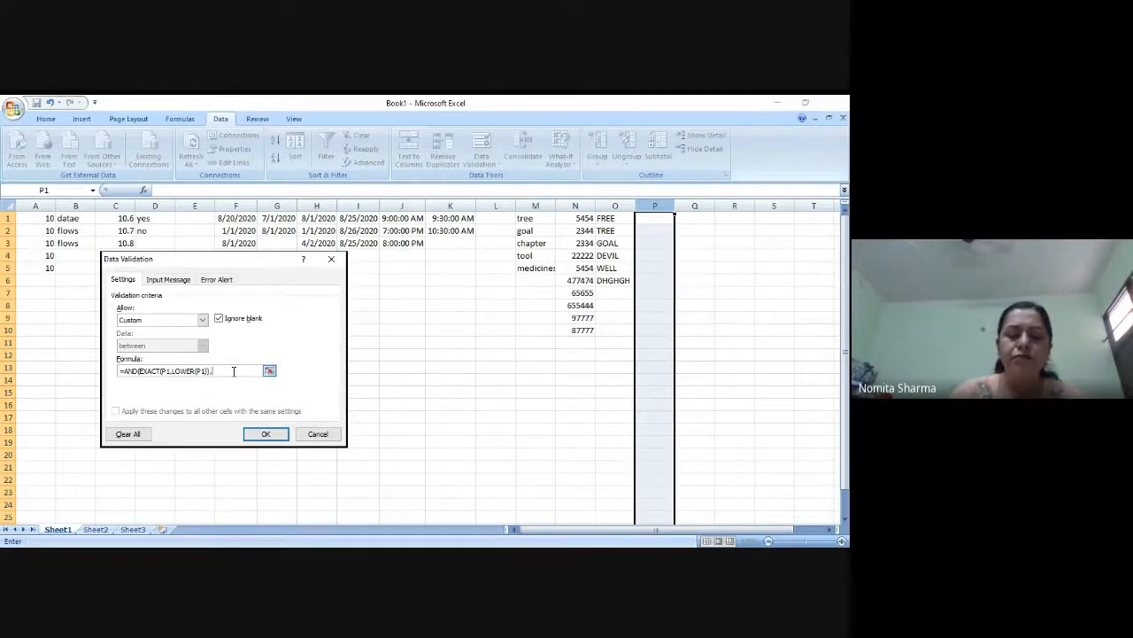
text(IS)
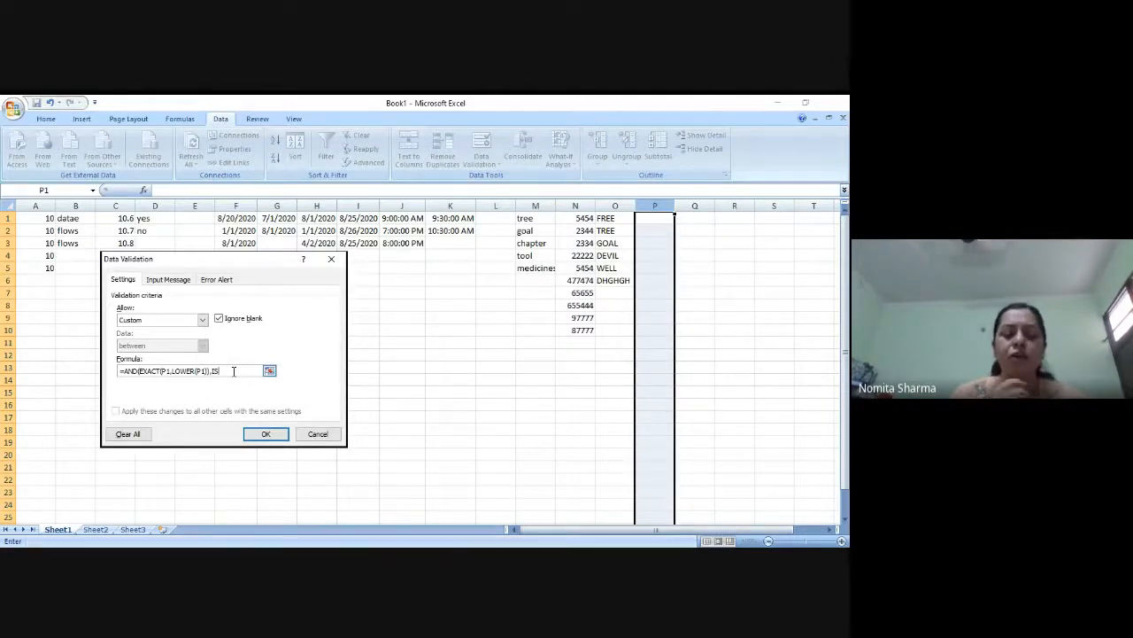
text(TEXT()
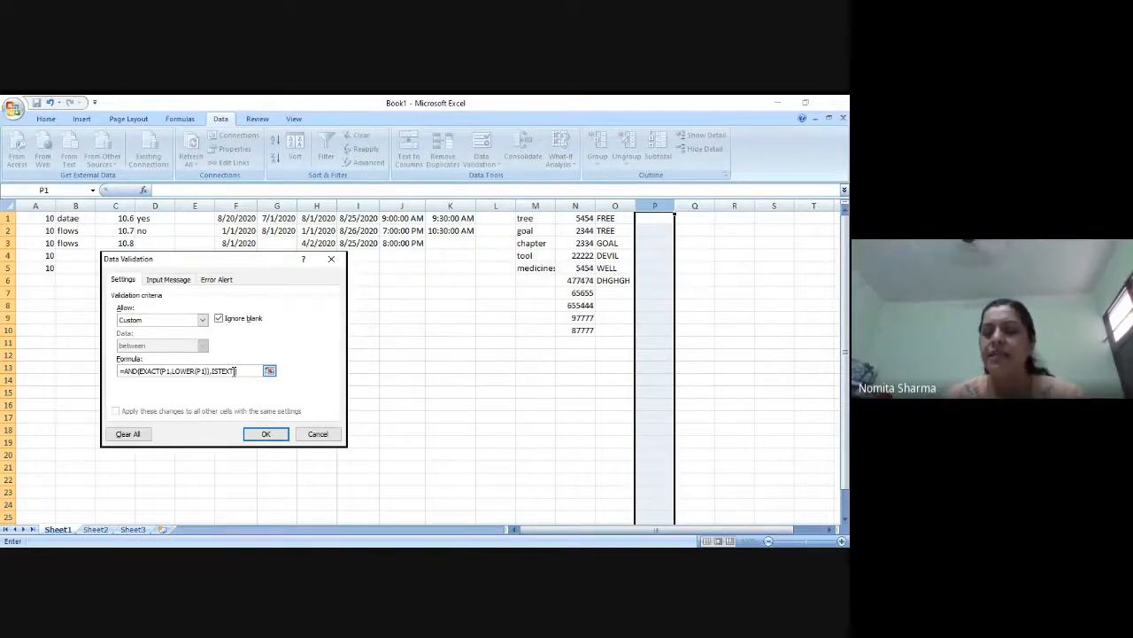
text(P1)
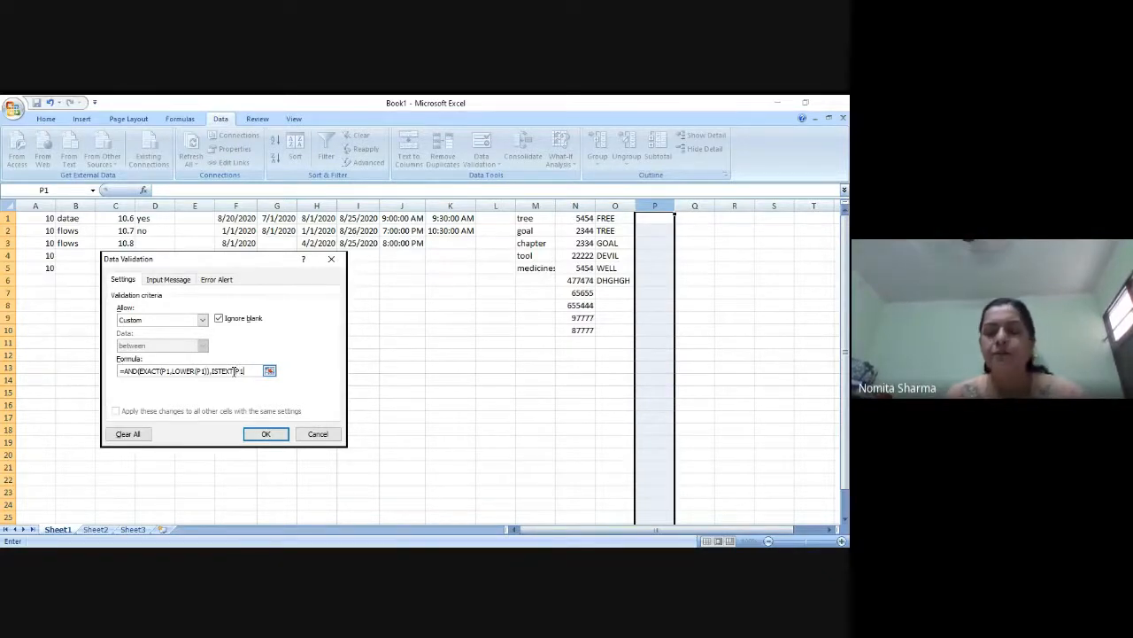
text()))
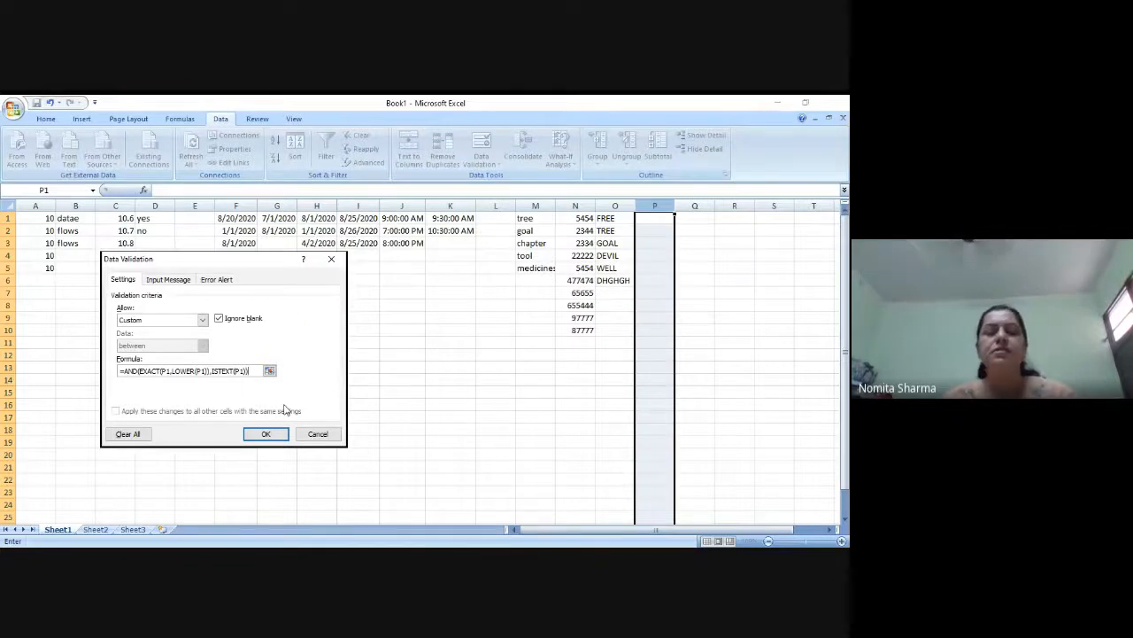
text())
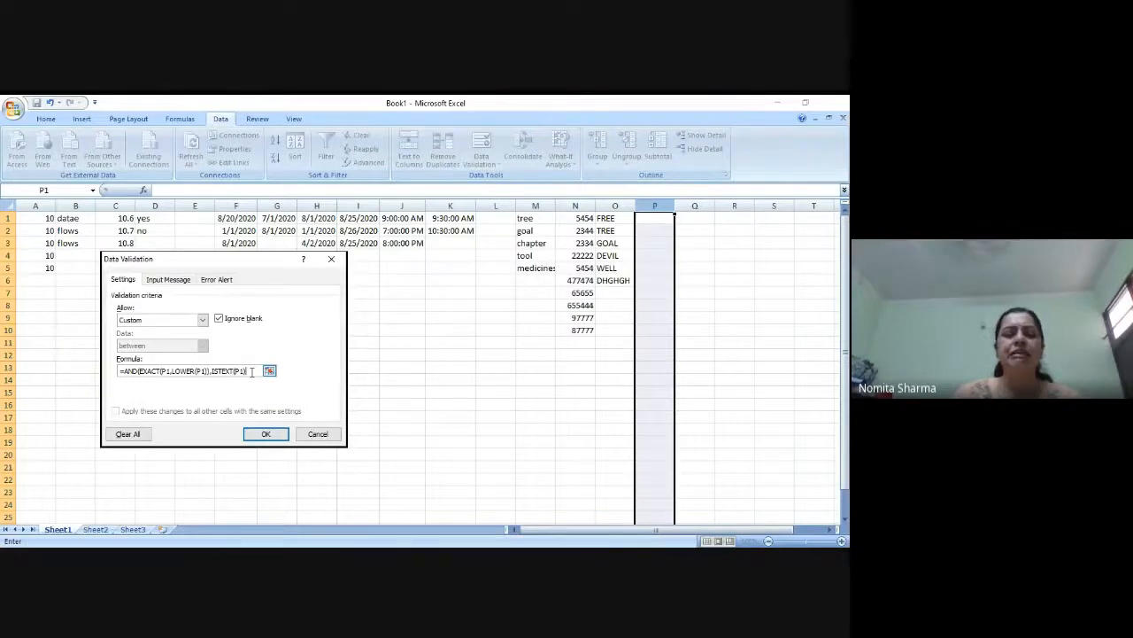
click(265, 433)
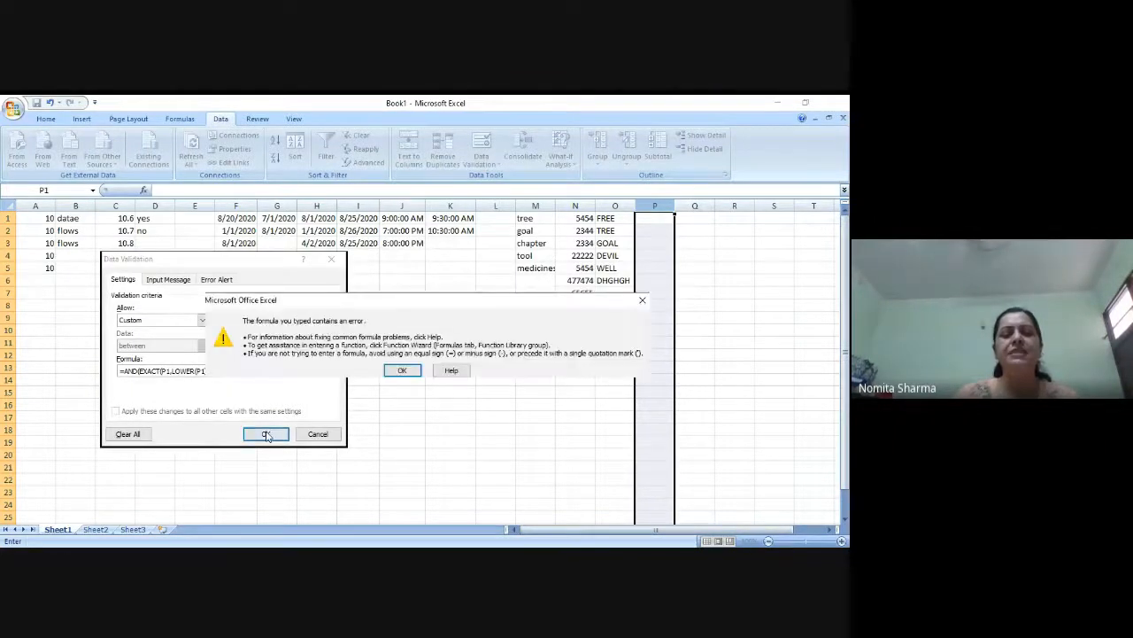
click(402, 371)
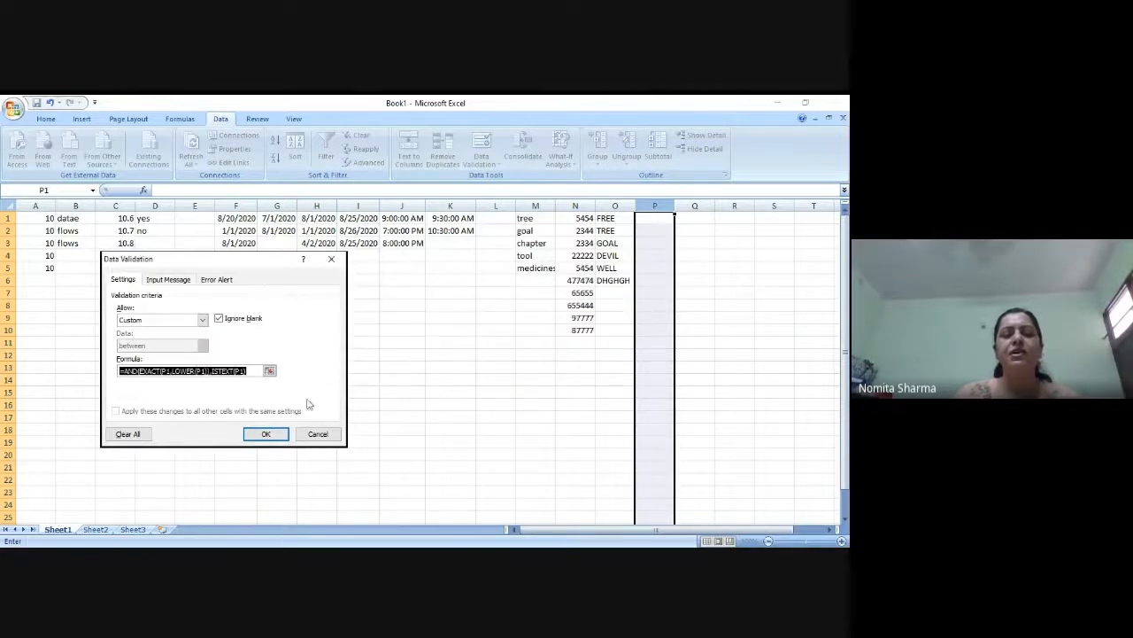
Complete the formula as =AND(EXACT(P1,LOWER(P1)),ISTEXT(P1)) with its final closing parenthesis and apply the validation to column P
click(256, 371)
text())
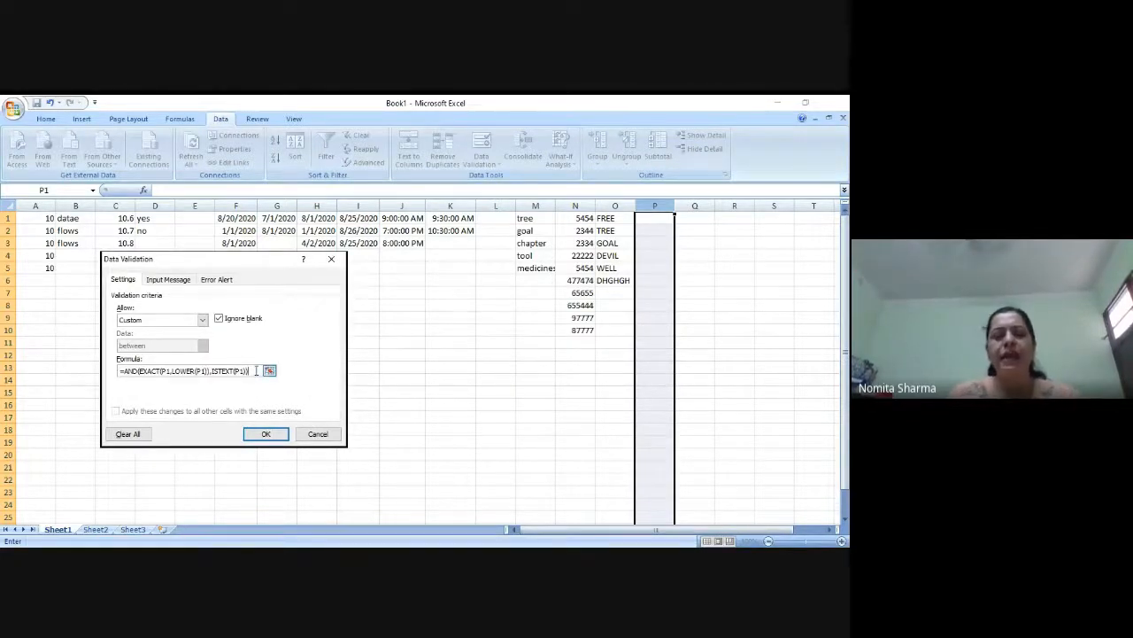
click(254, 434)
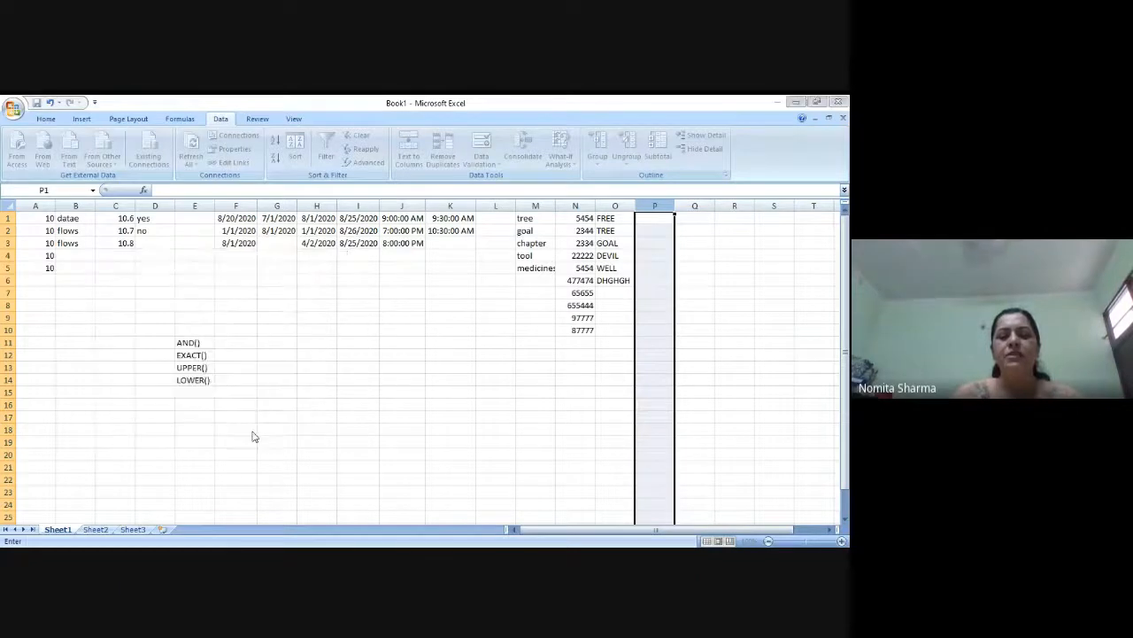
Test the rule with lowercase text by entering hffhghghg in P1 and hghghg in P2
click(655, 217)
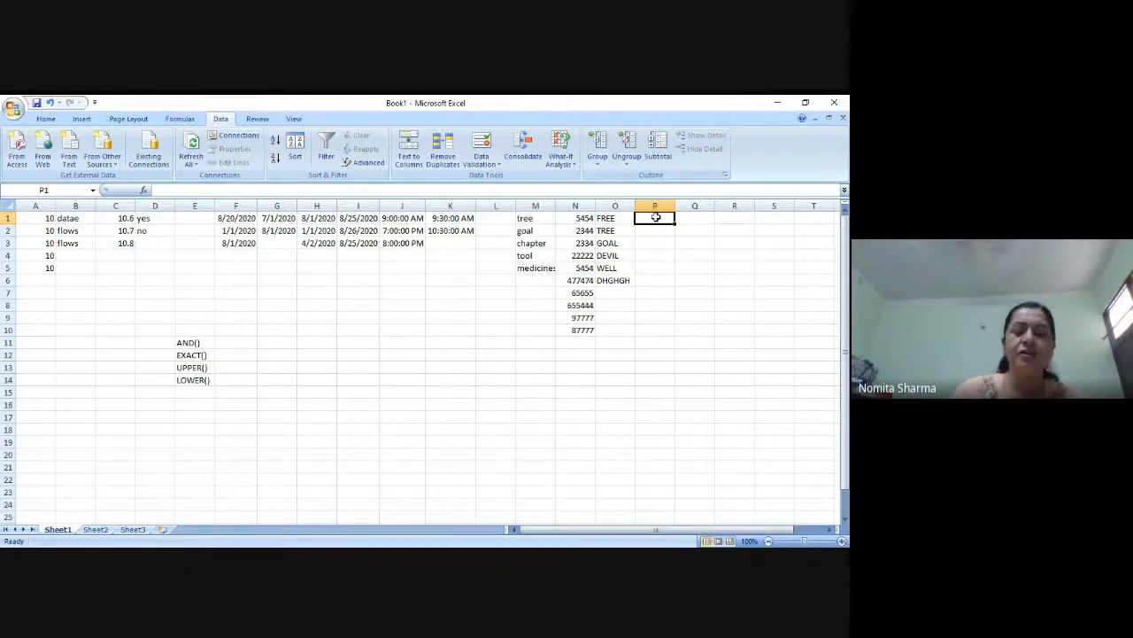
text(hffhghghg)
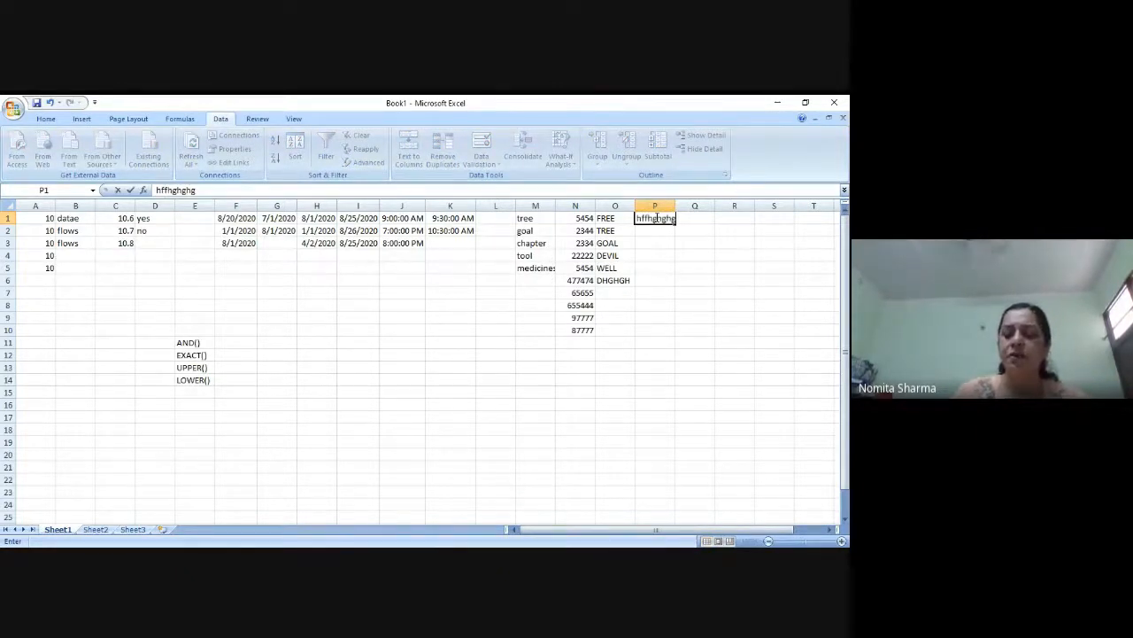
key(Return)
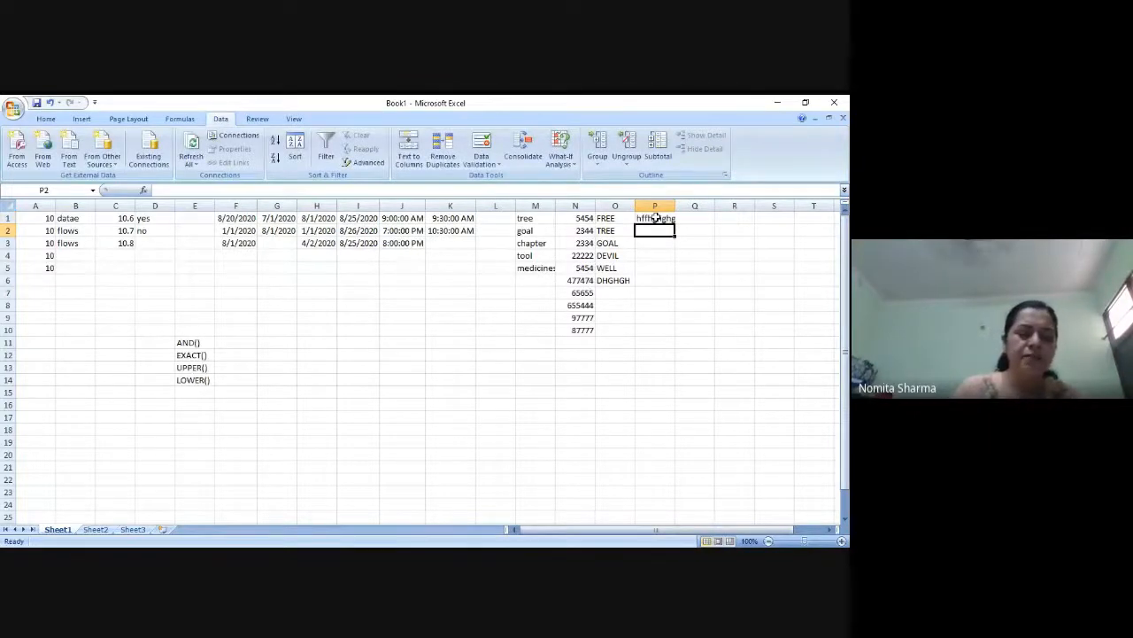
text(hghghg)
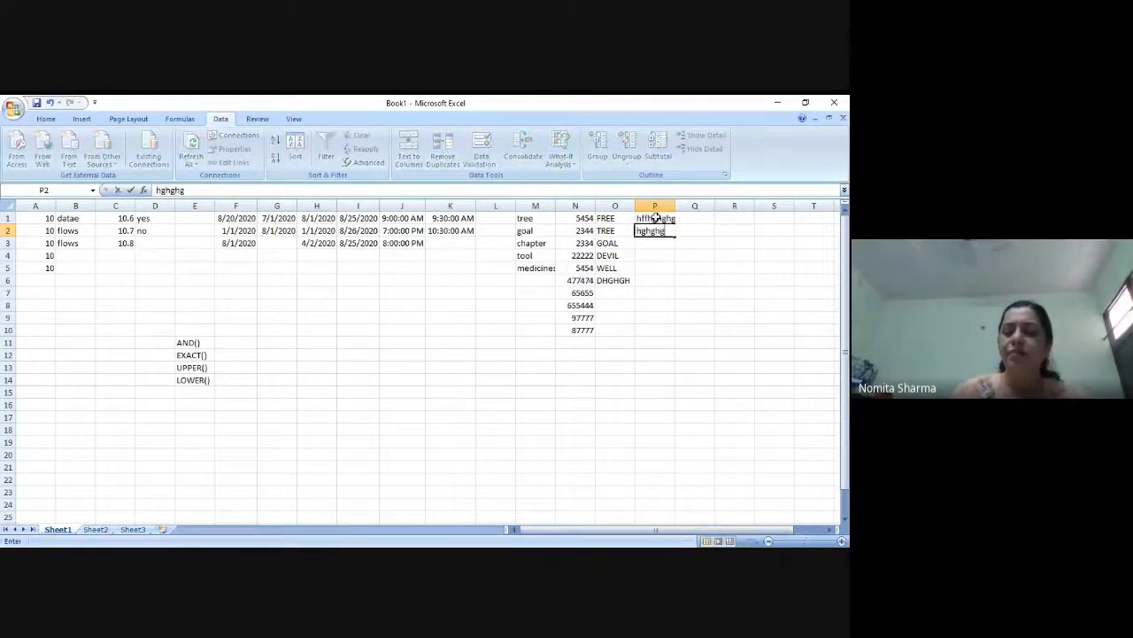
key(Return)
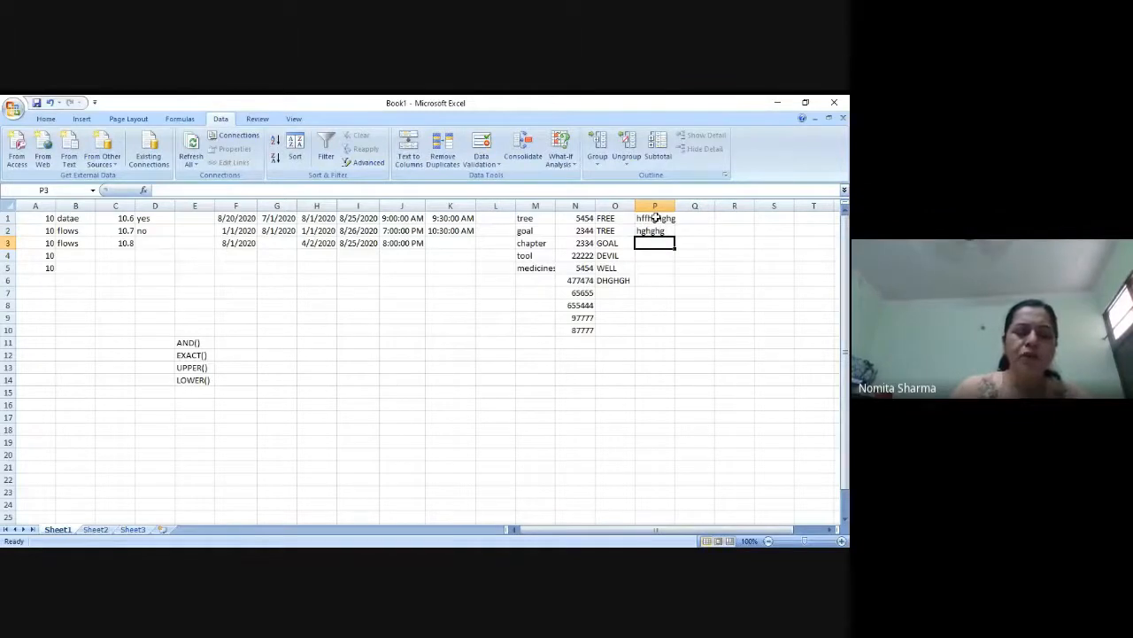
Try to enter the uppercase word TREE in cell P3 to test the validation rule
text(TREE)
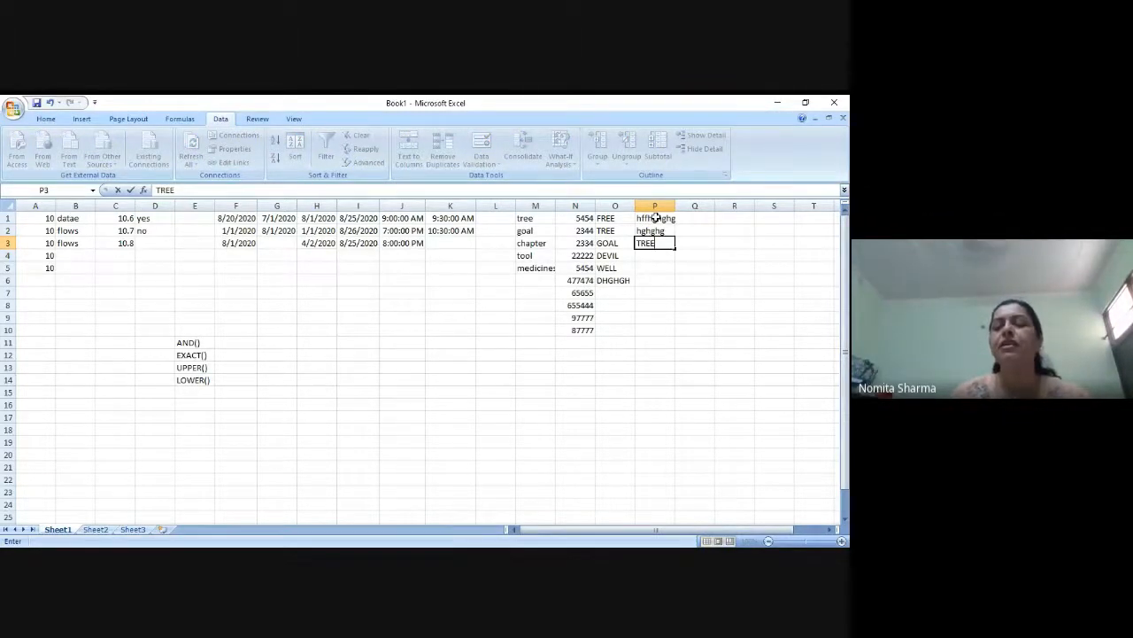
key(Return)
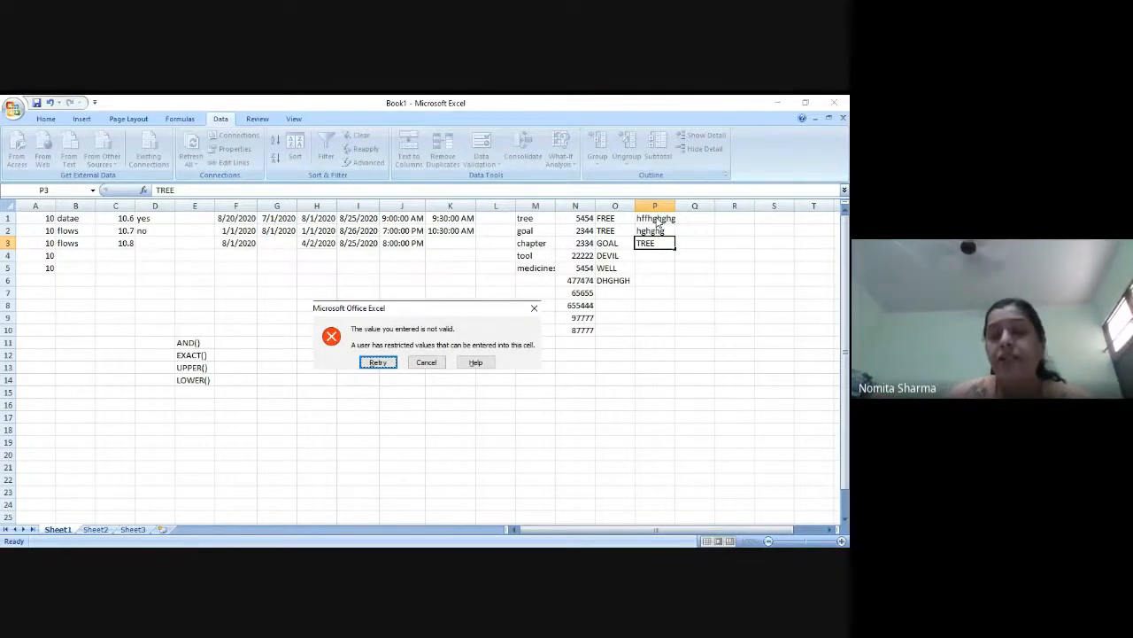
click(382, 363)
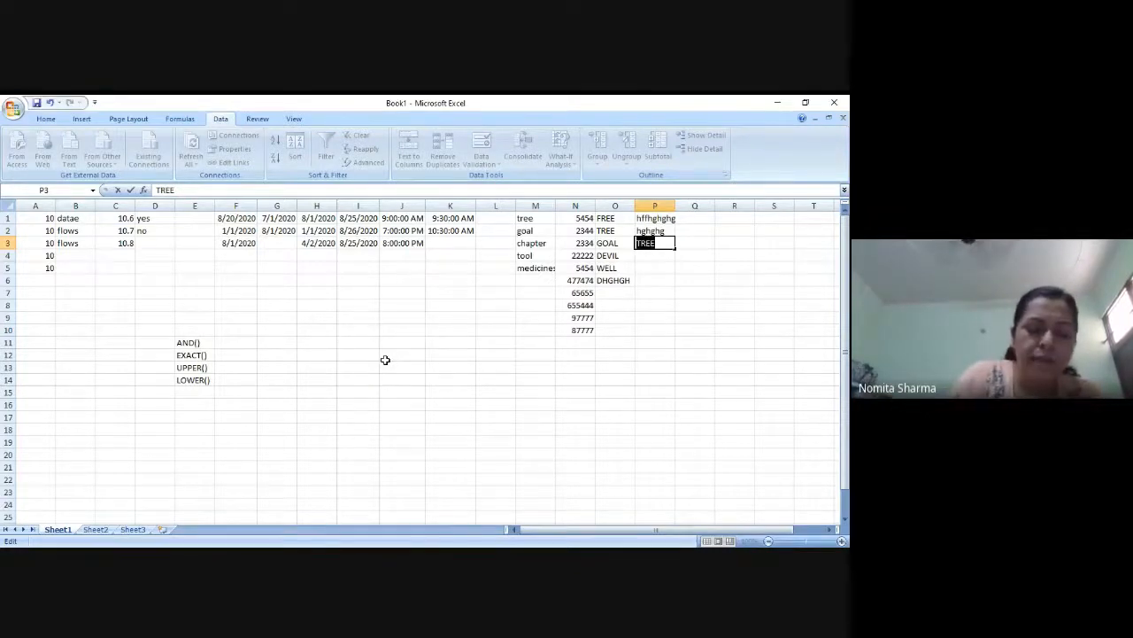
Replace the rejected entry in P3 with tree, and enter goal in P4 and earth in P5
text(tree)
key(Return)
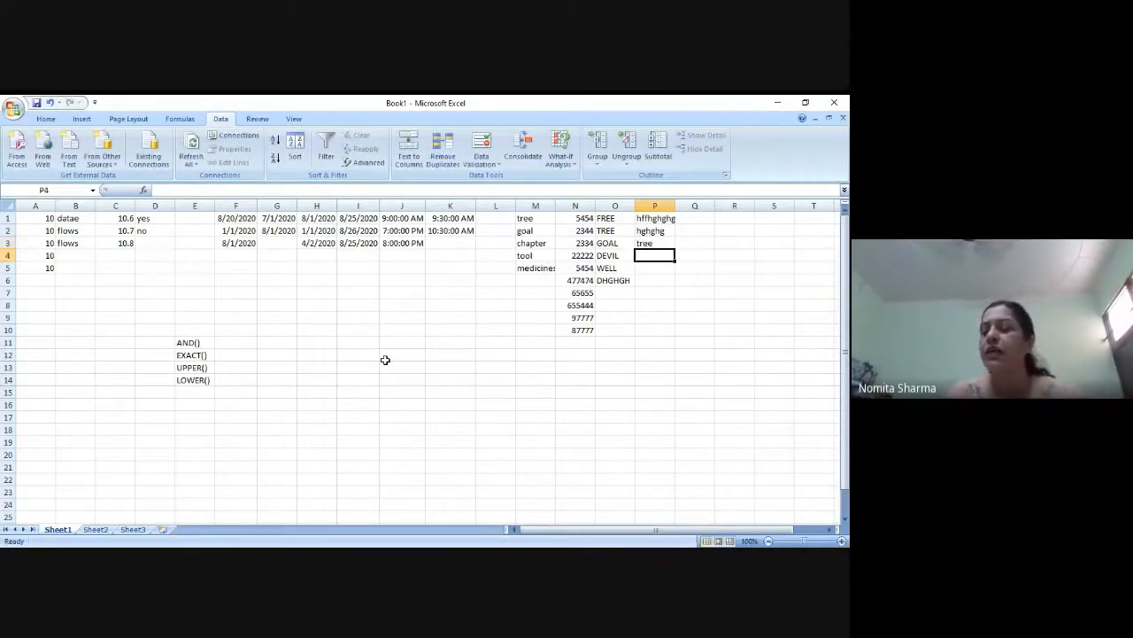
text(goal)
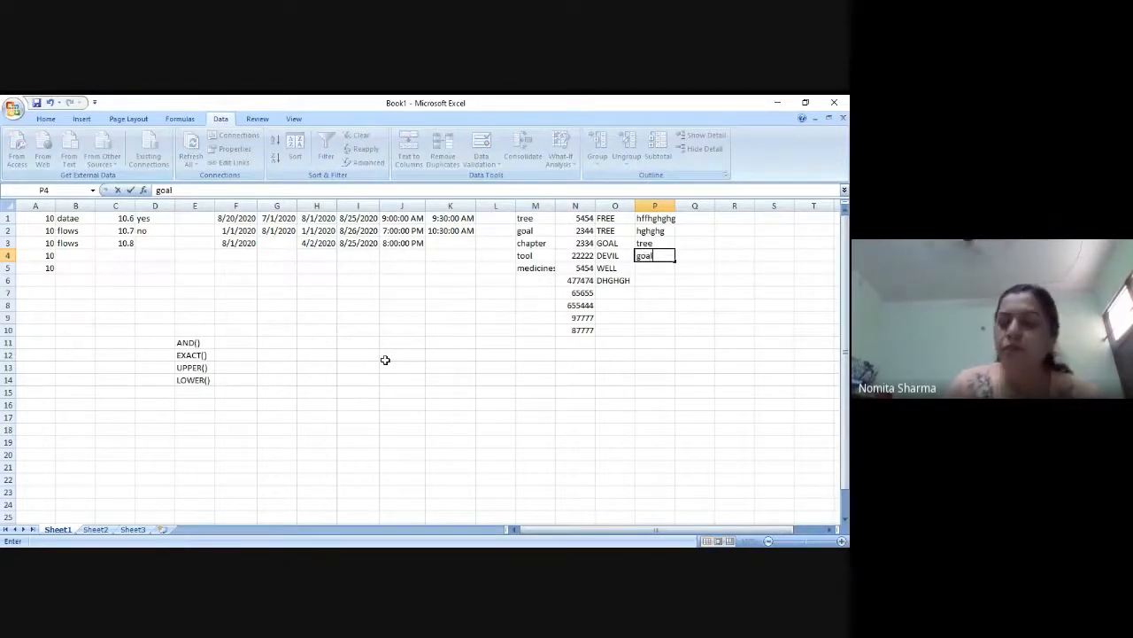
key(Return)
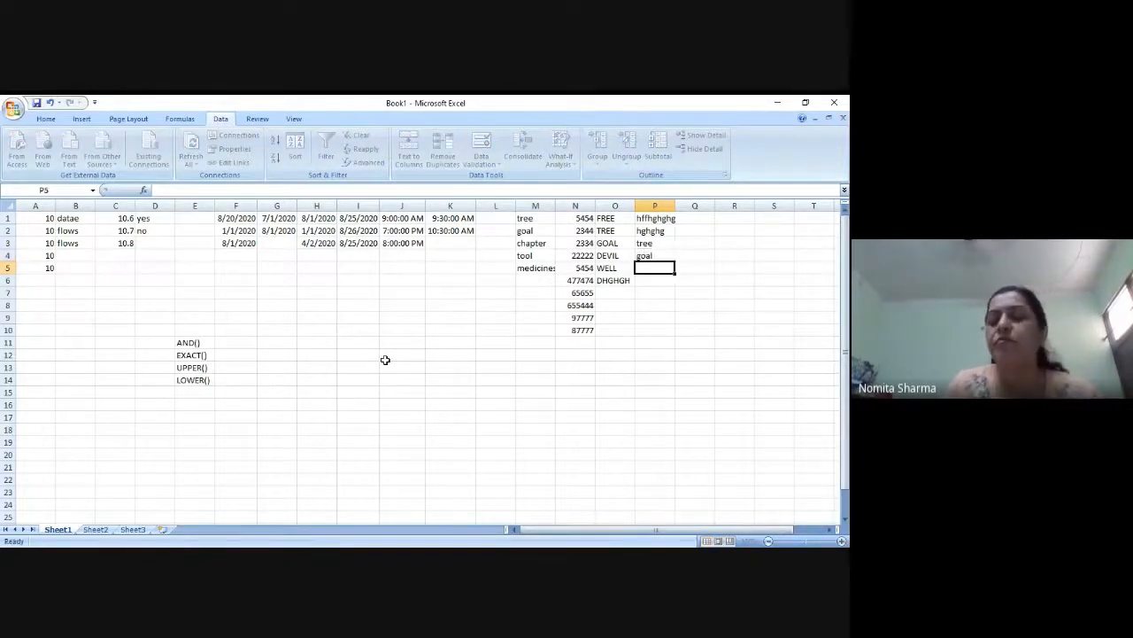
text(earth)
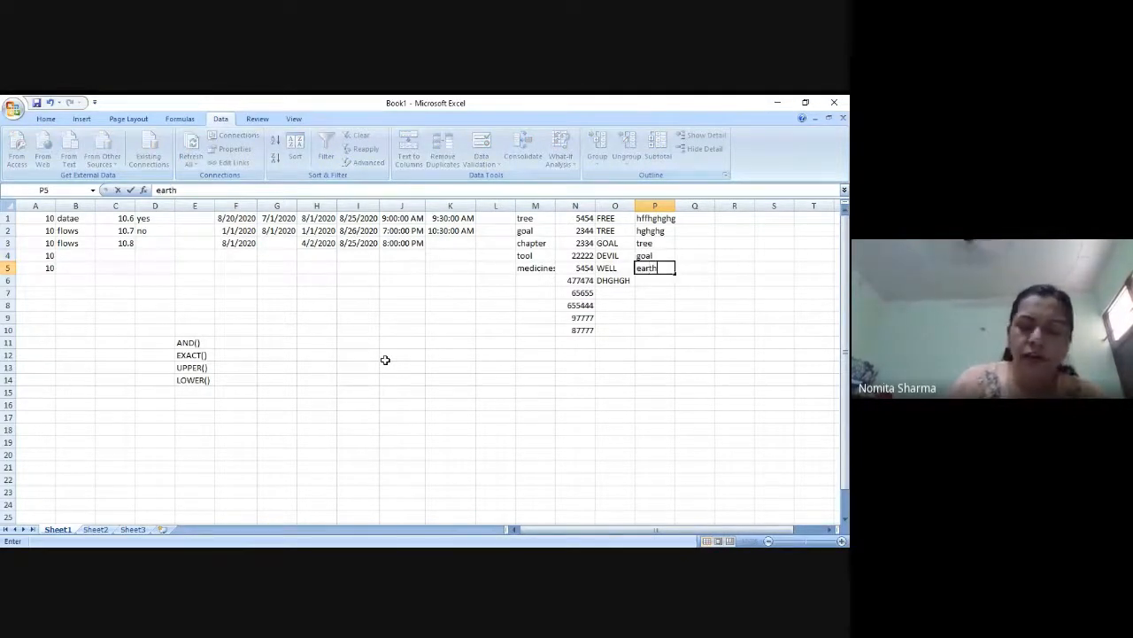
key(Return)
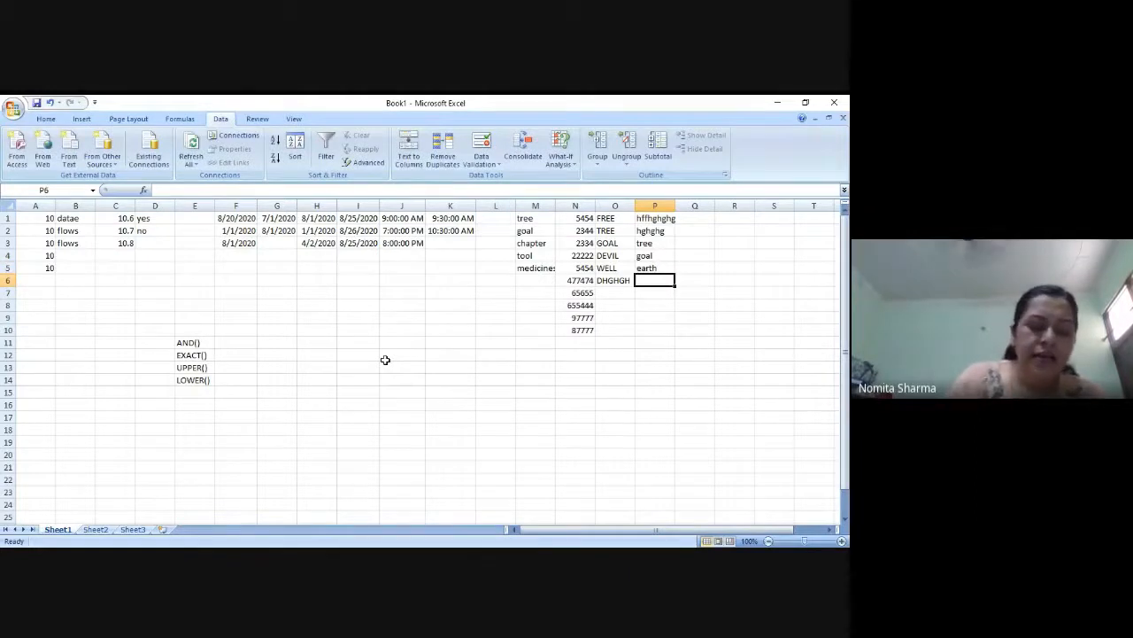
Try the uppercase word GOAT in P6 to test the rule, and retry the entry as lowercase goat
text(GOAT)
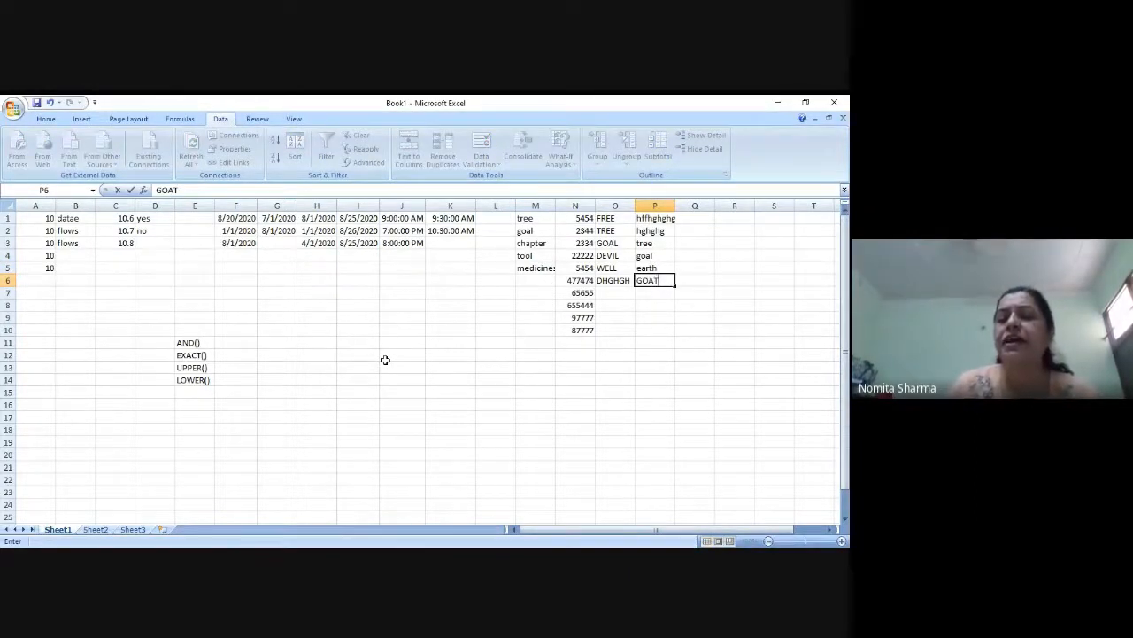
key(Return)
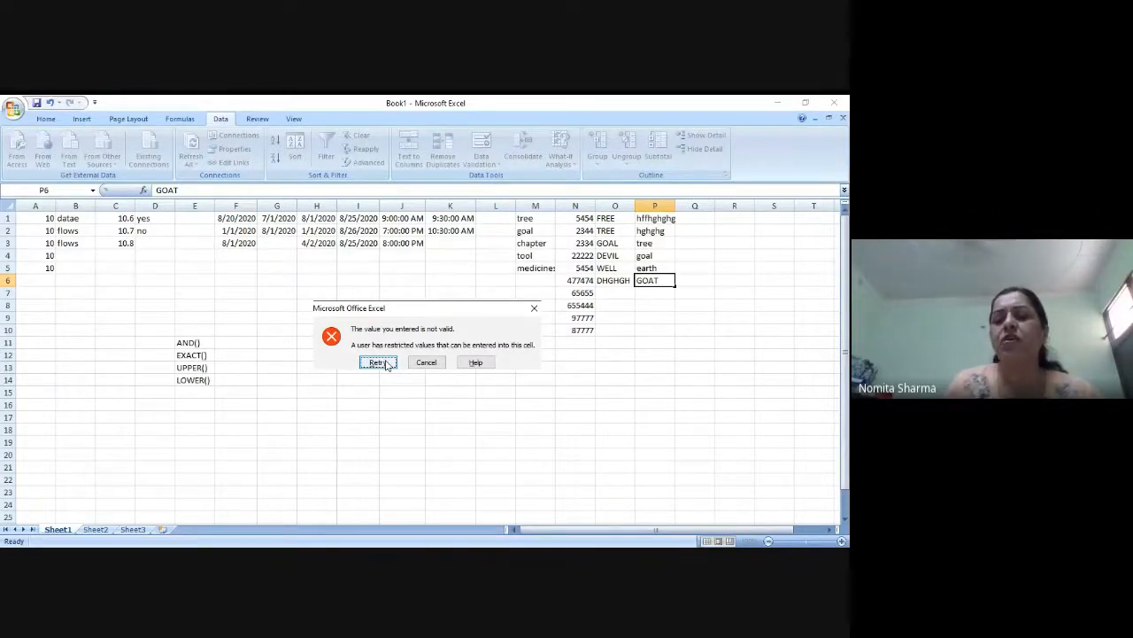
click(377, 362)
text(goal)
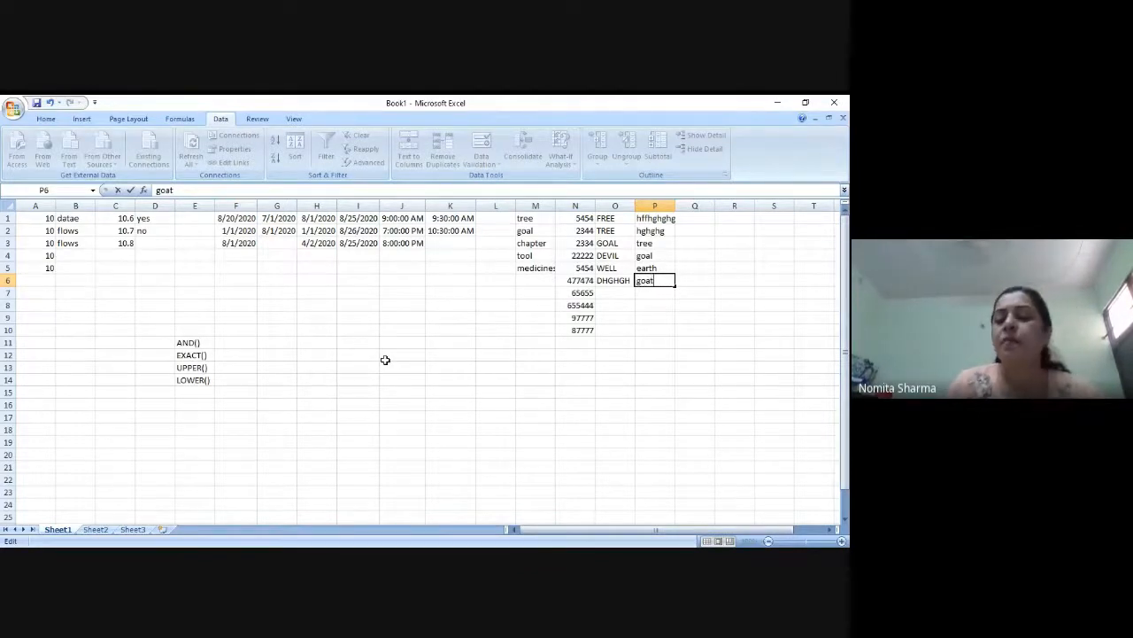
key(Return)
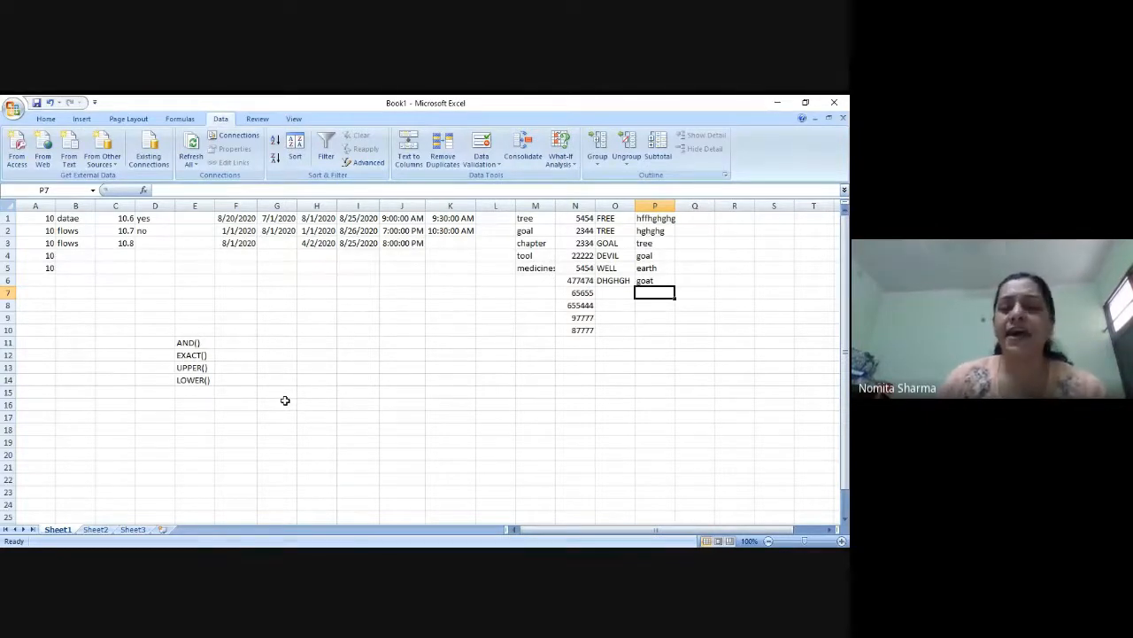
Review the custom validation formula applied to column P and close its settings
click(626, 205)
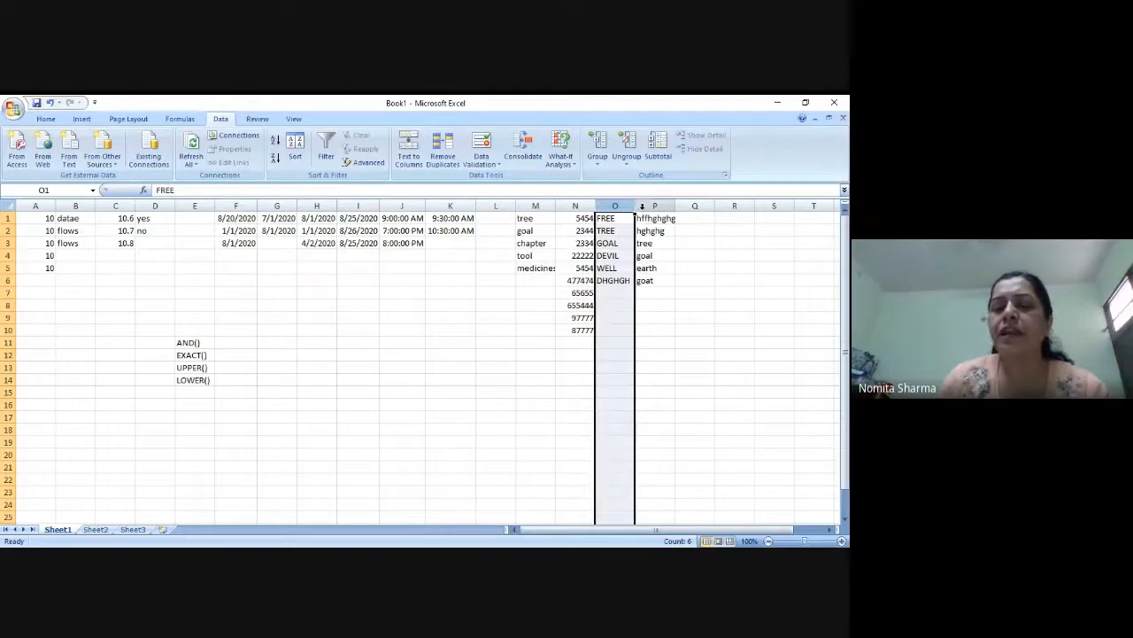
click(643, 206)
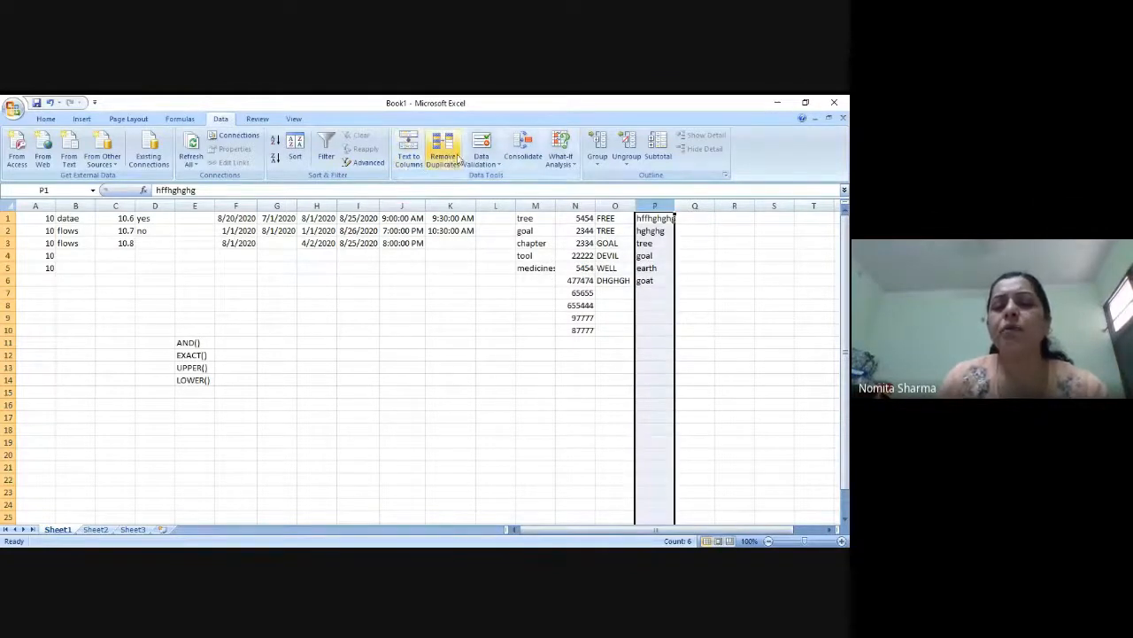
click(482, 159)
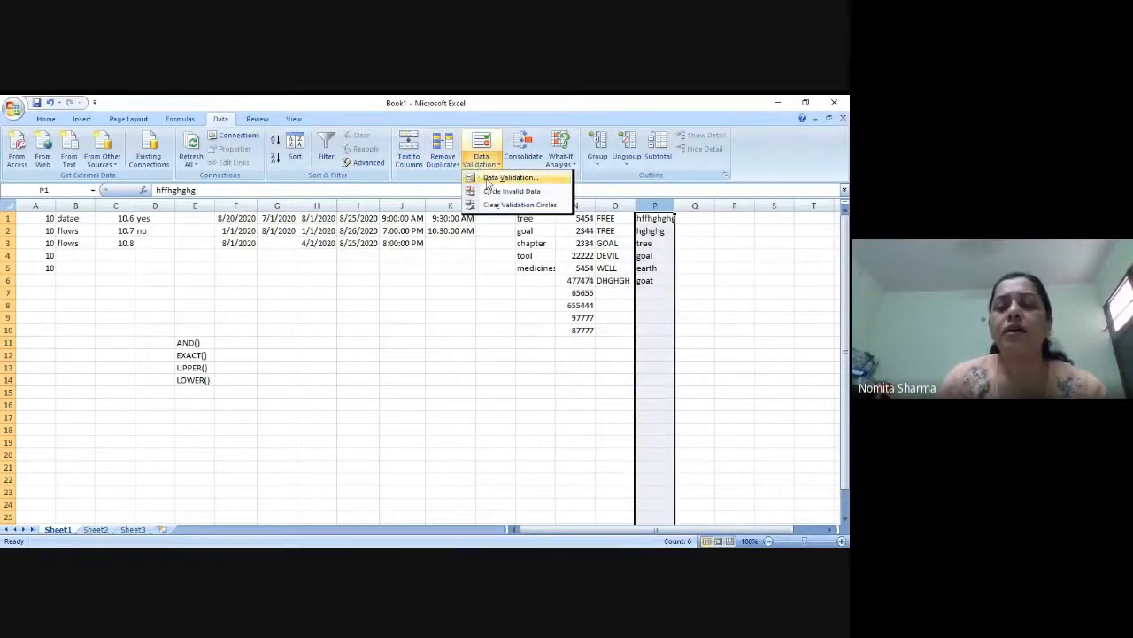
click(509, 178)
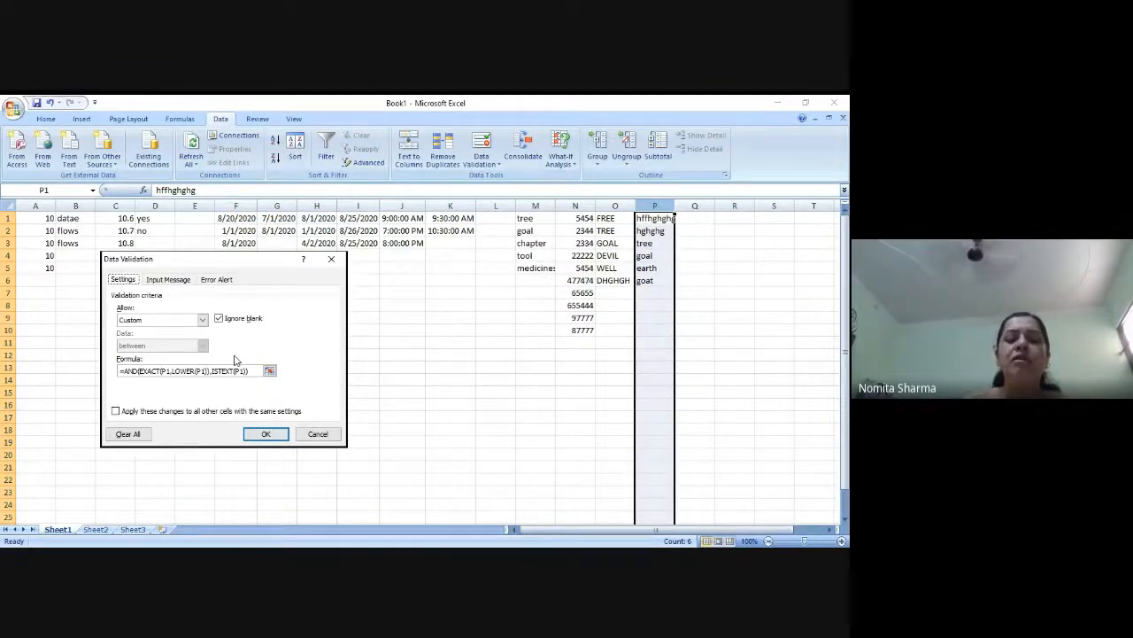
click(266, 433)
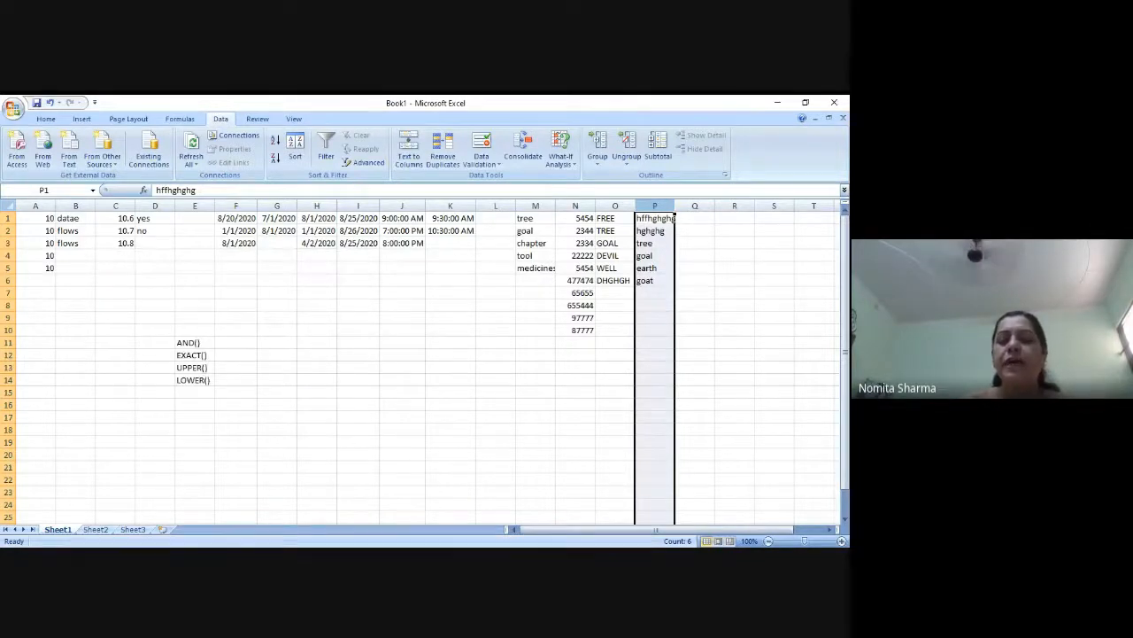
key(alt+Tab)
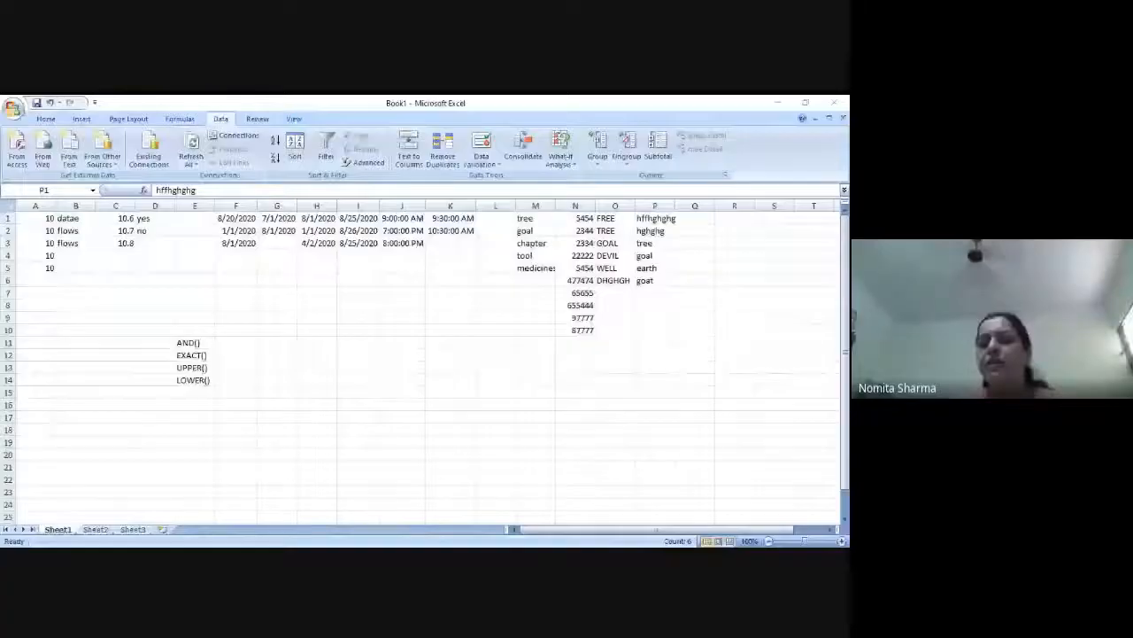
Begin a data validation rule for the whole of column Q that allows dates between two limits, ready for start date entry
click(695, 205)
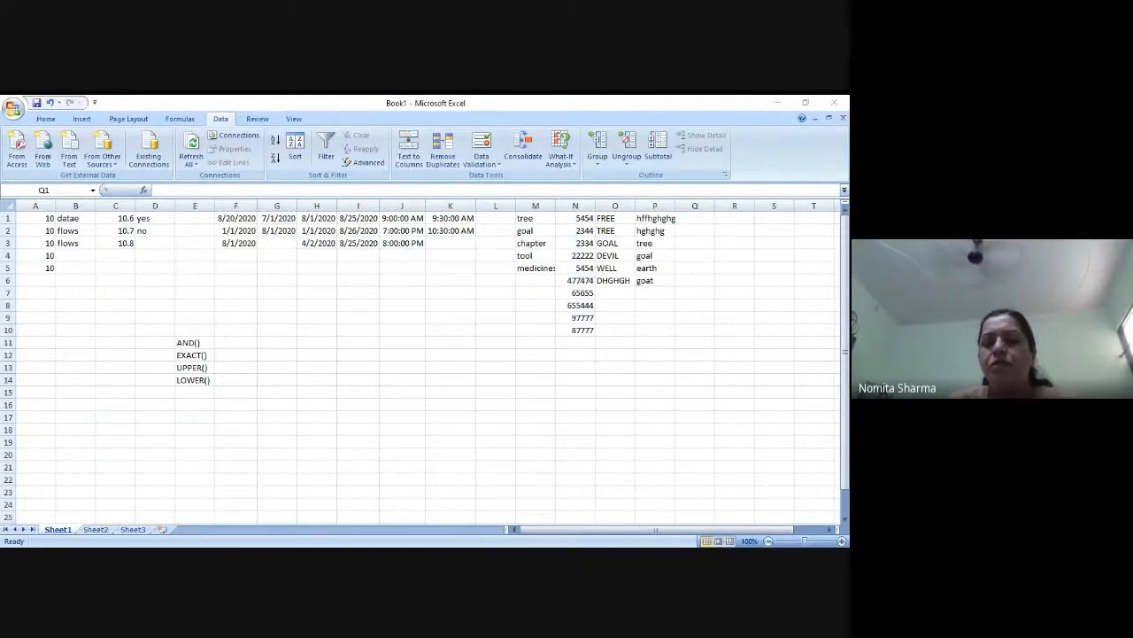
key(ctrl+space)
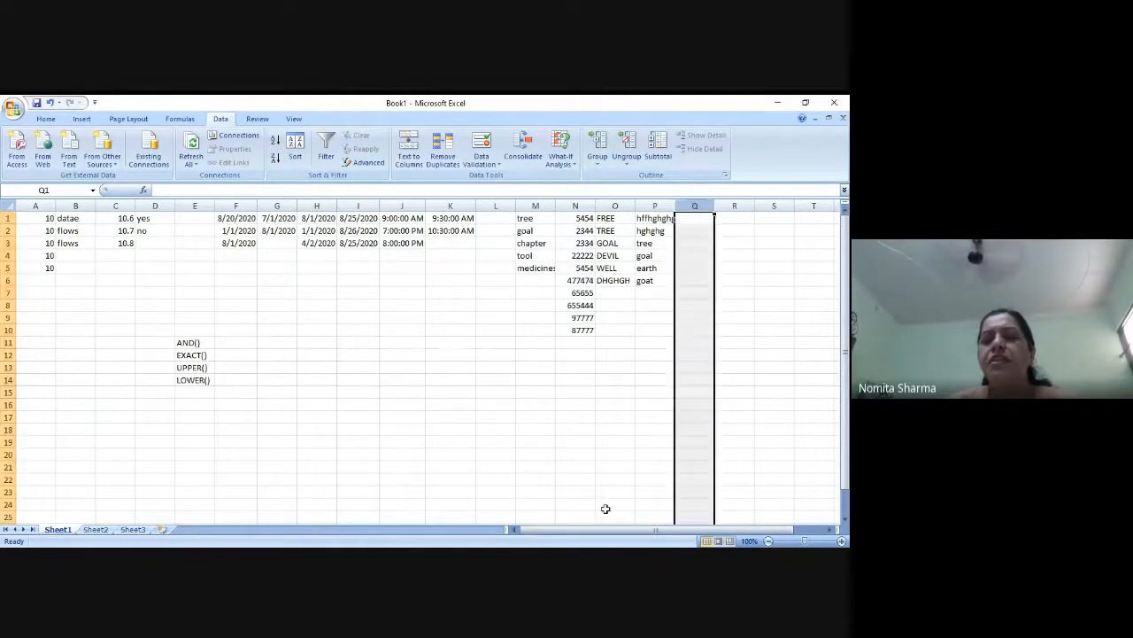
click(482, 160)
click(493, 178)
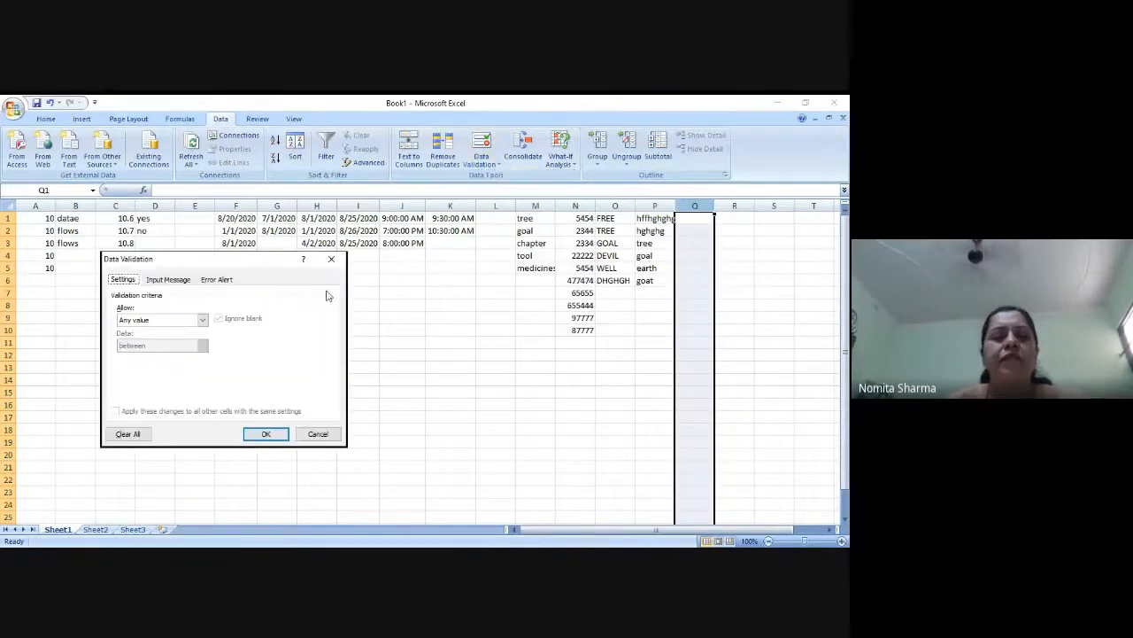
click(202, 320)
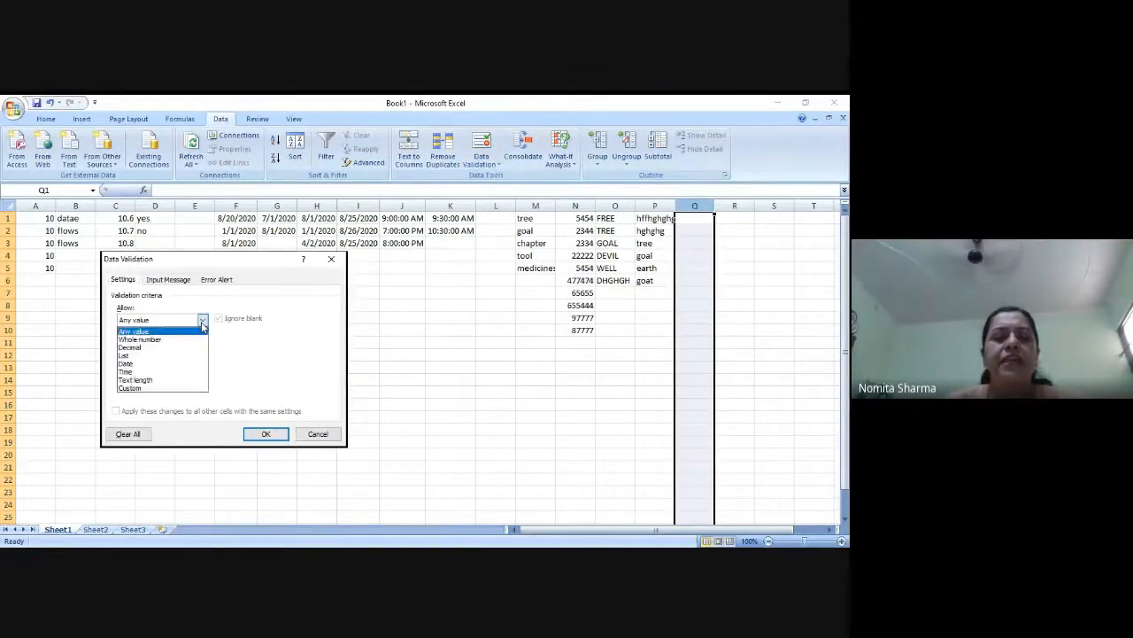
click(135, 364)
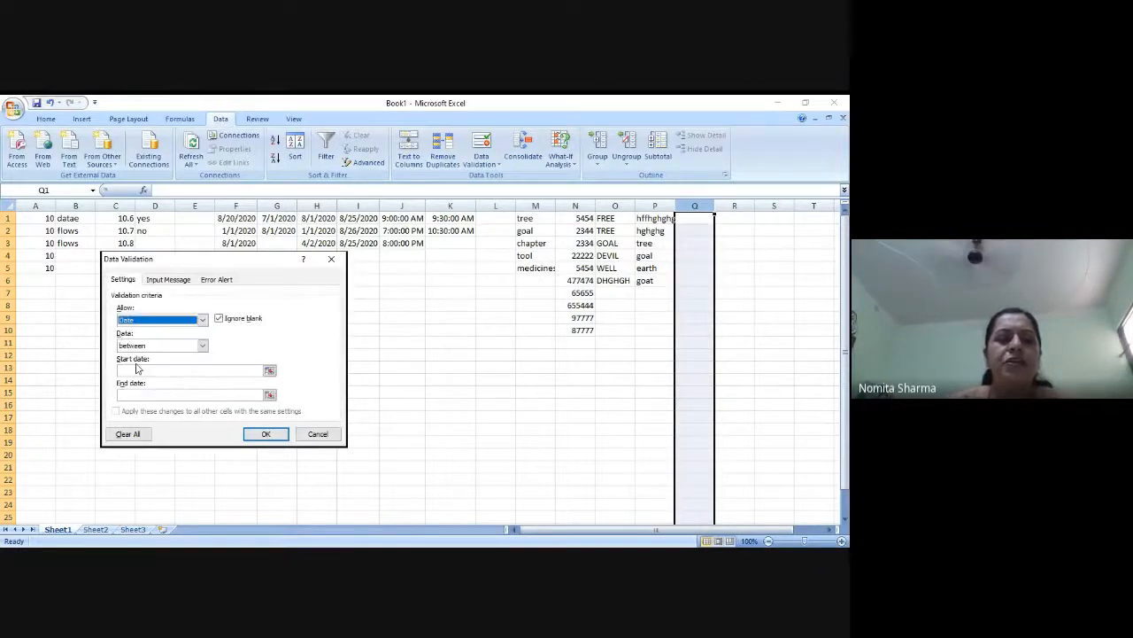
click(138, 371)
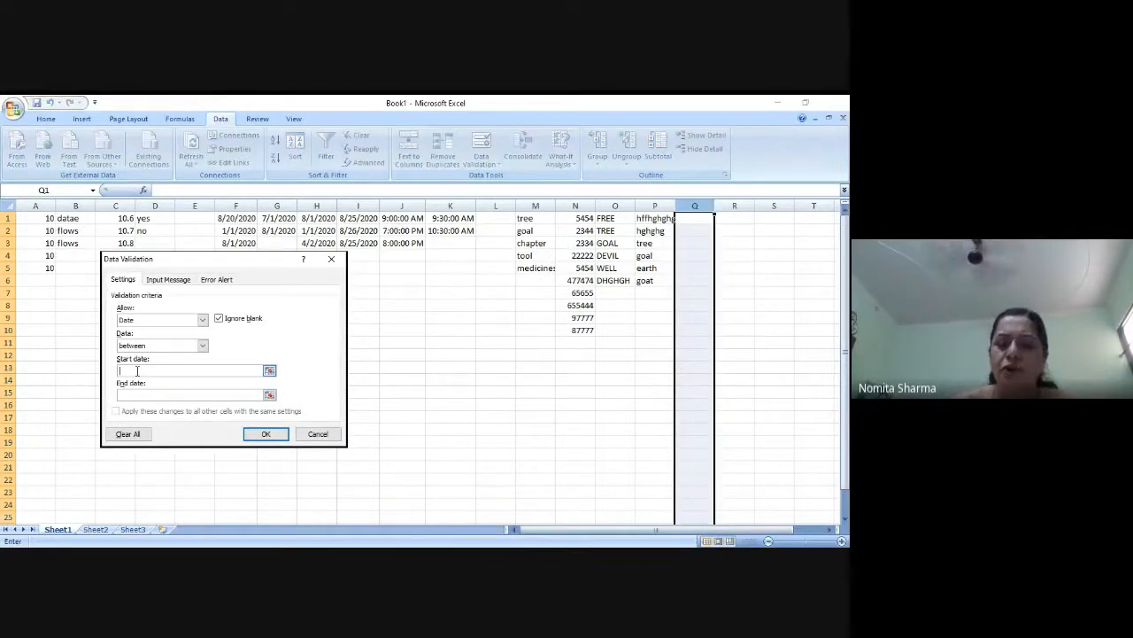
text(08/08)
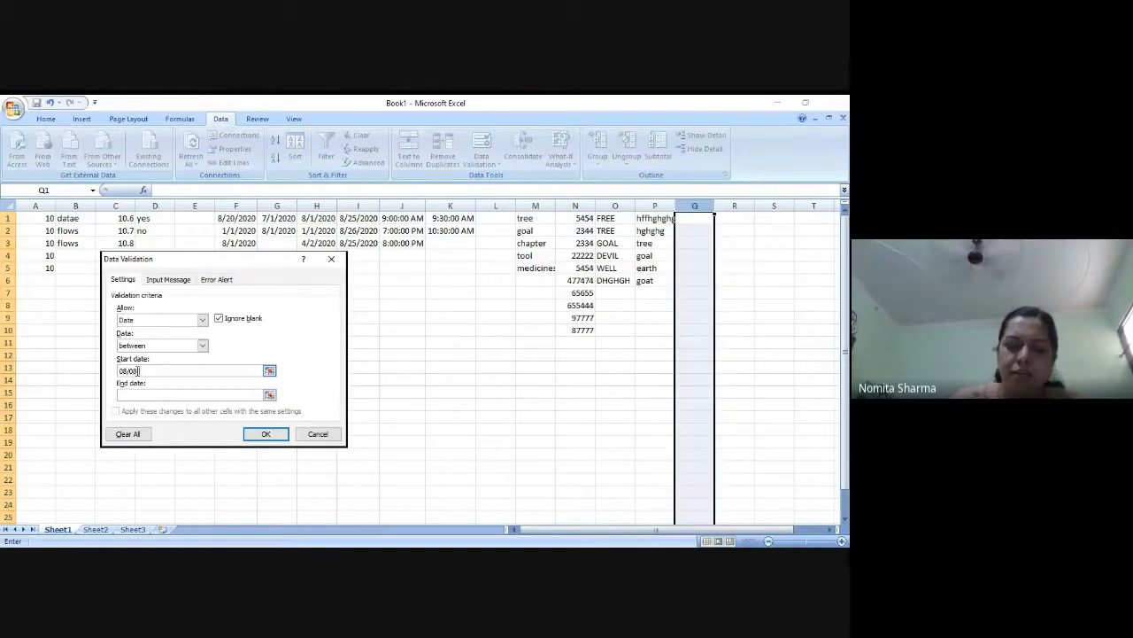
text(/20)
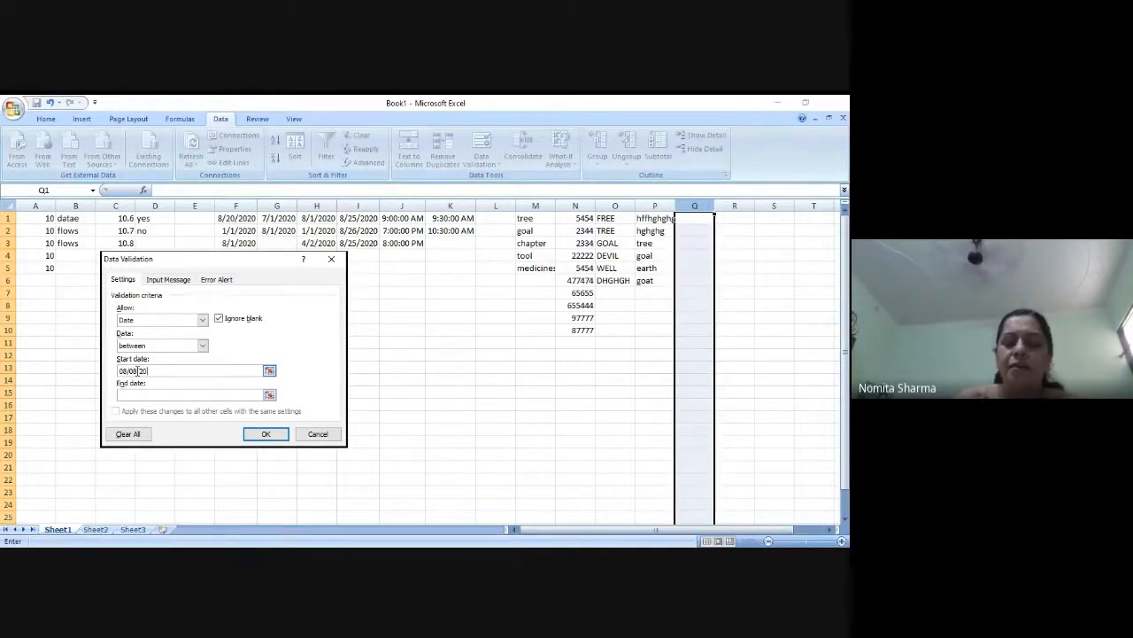
key(BackSpace)
key(BackSpace)
key(BackSpace)
key(BackSpace)
key(BackSpace)
key(BackSpace)
key(BackSpace)
key(BackSpace)
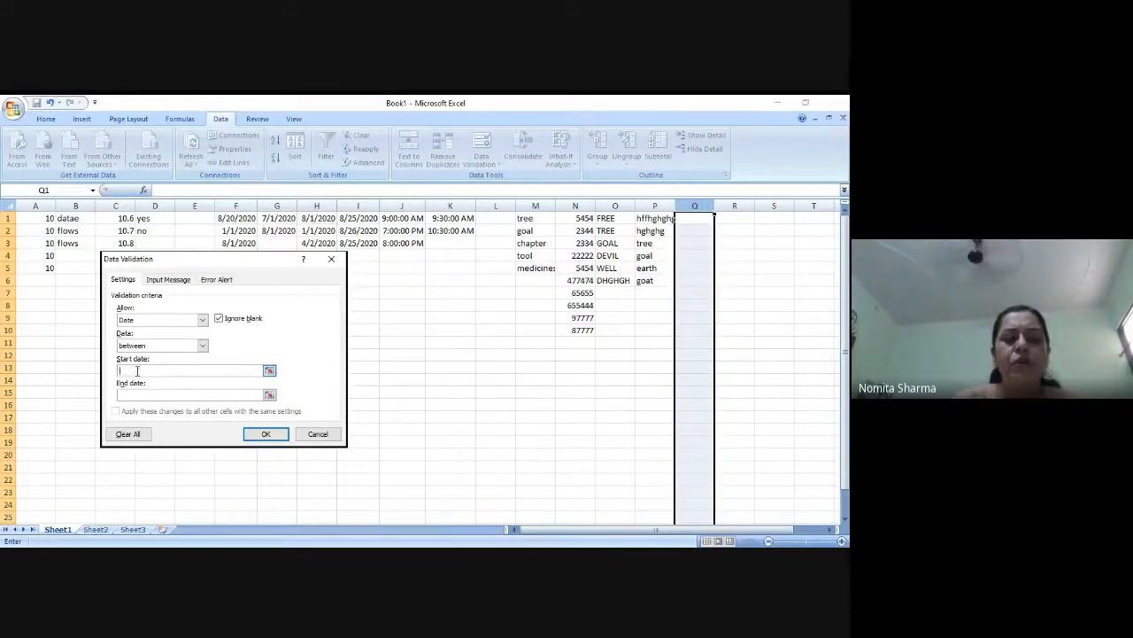
Set the start date of column Q's date rule to =today()
text(=t)
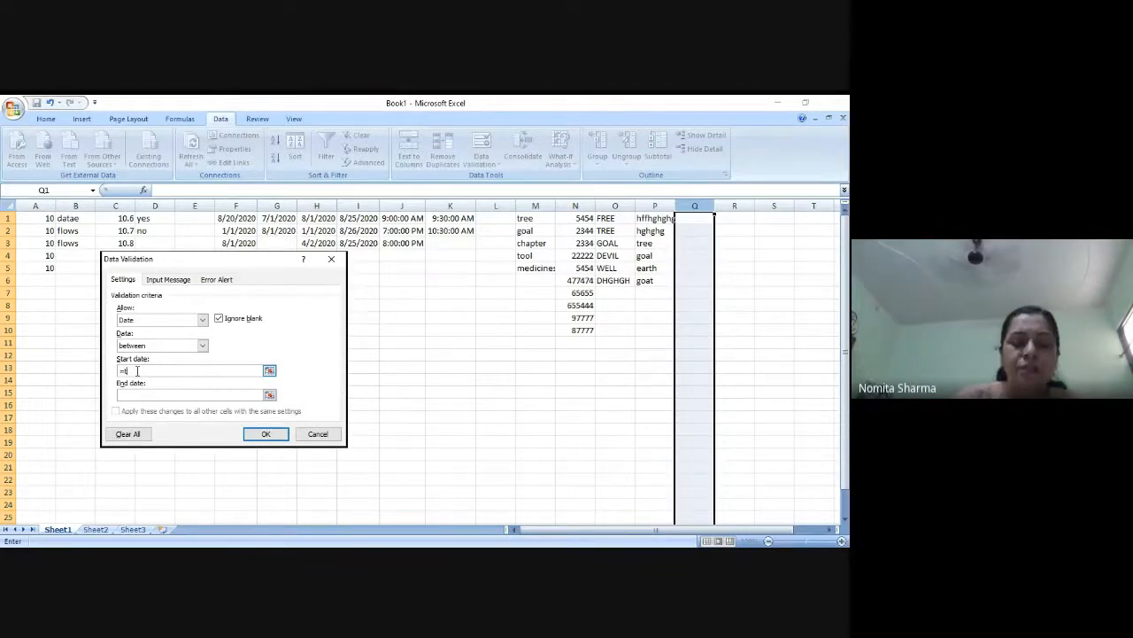
text(oday()
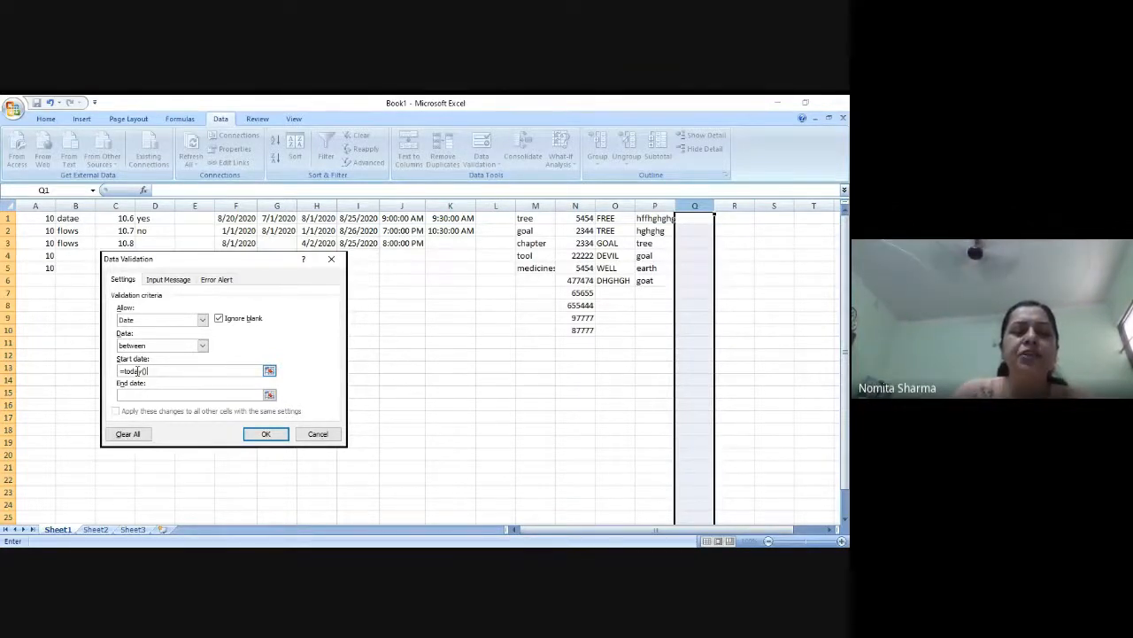
Try the equal to comparison for the date rule and switch it back to between
click(202, 345)
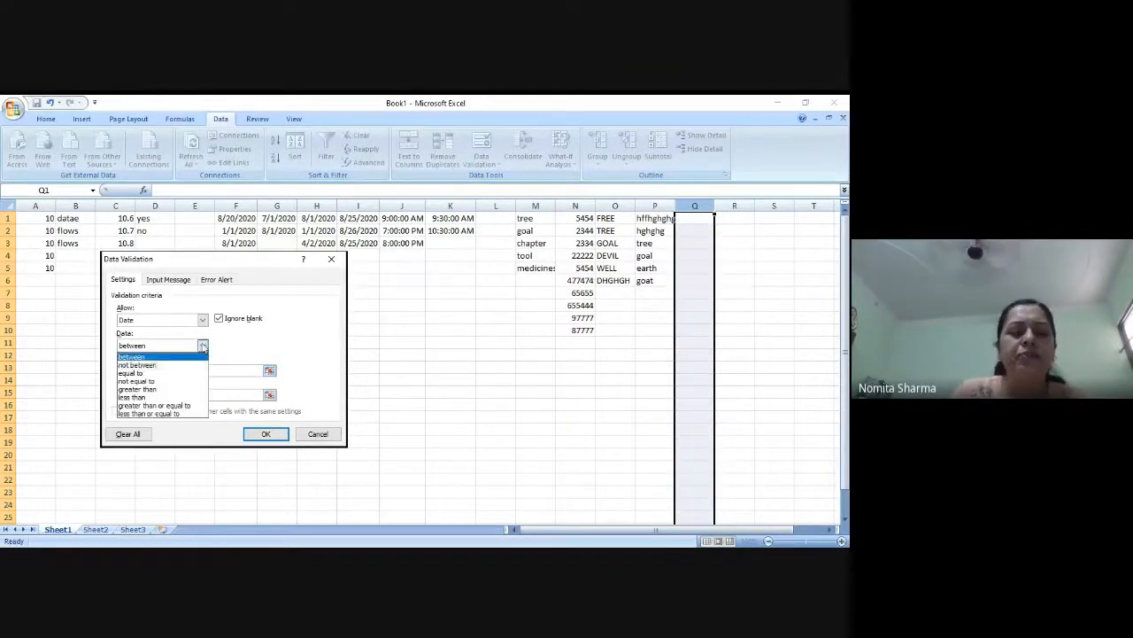
click(147, 373)
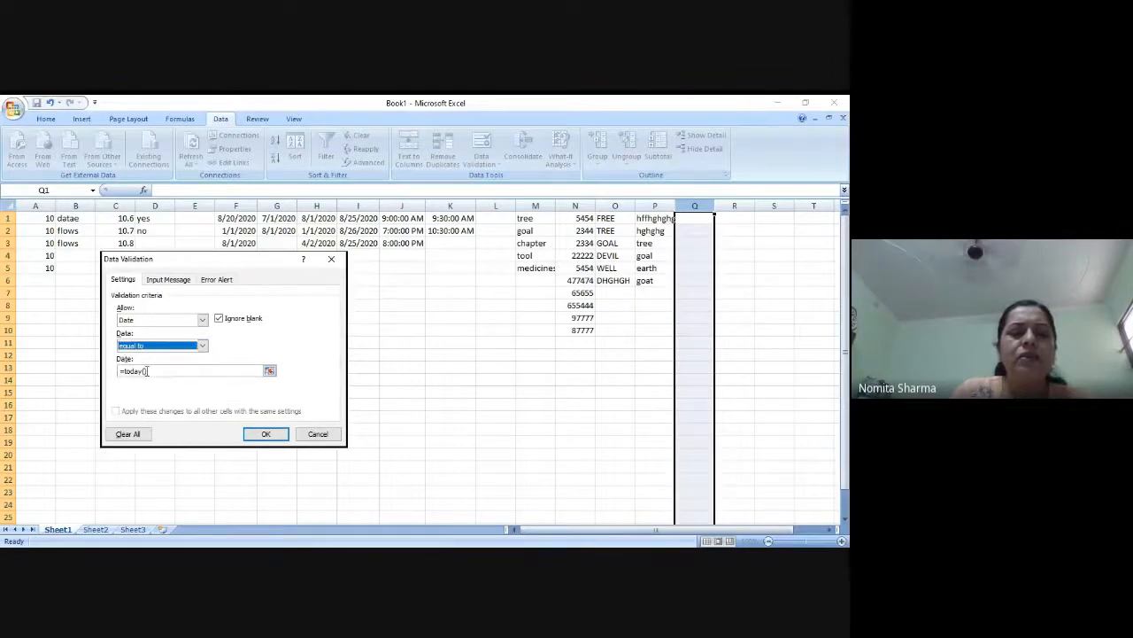
click(201, 346)
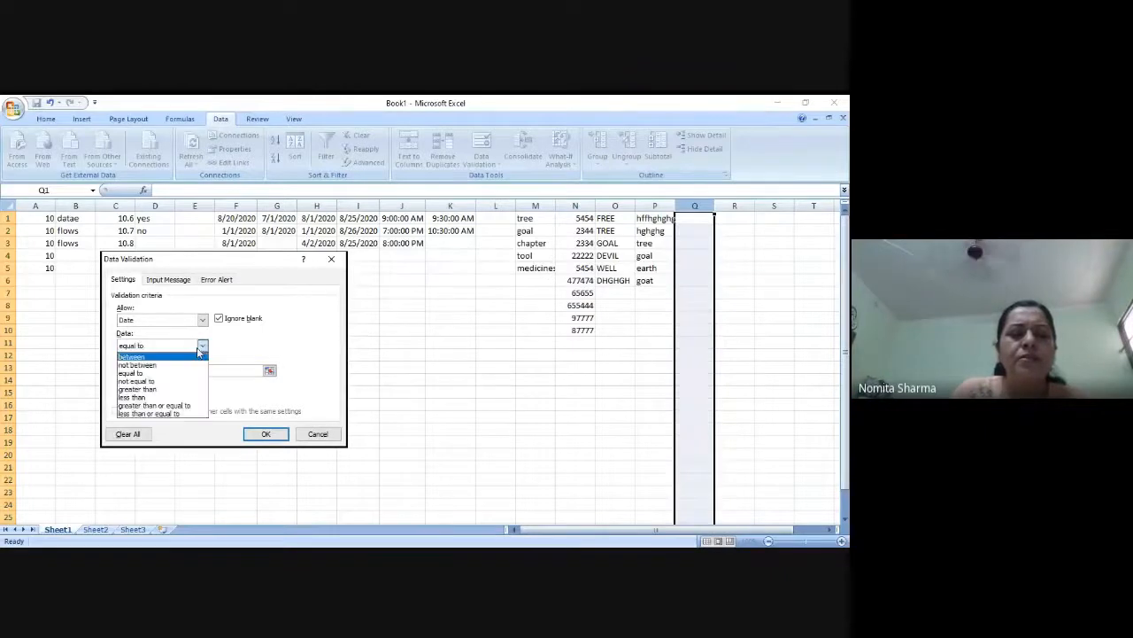
click(131, 356)
Set the end date of column Q's date rule to =today()+5
click(167, 393)
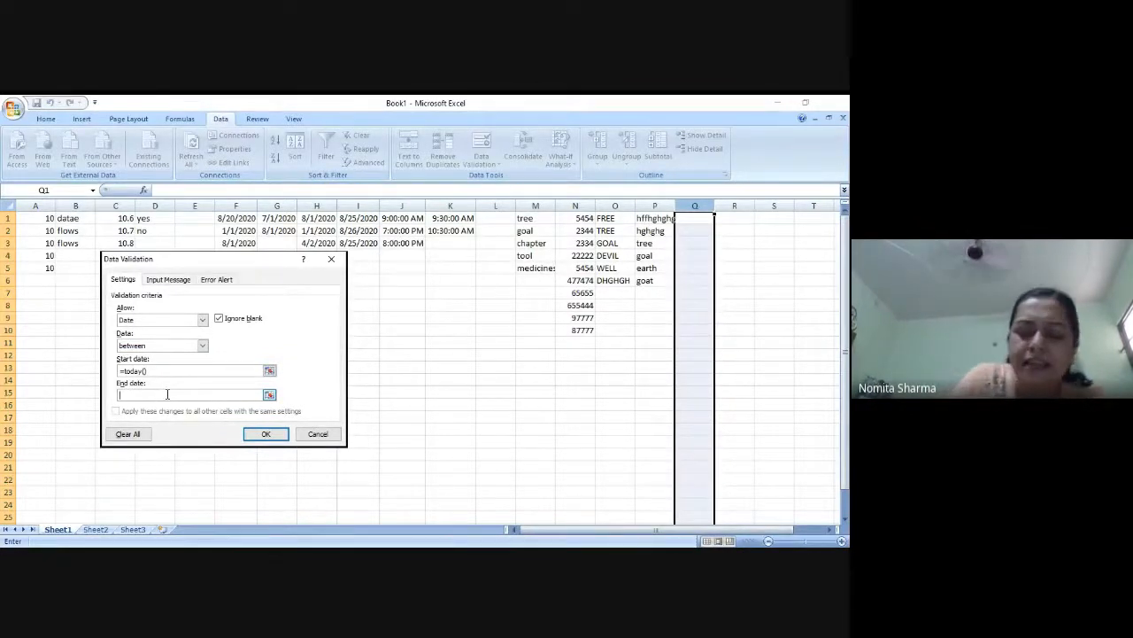
text(=to)
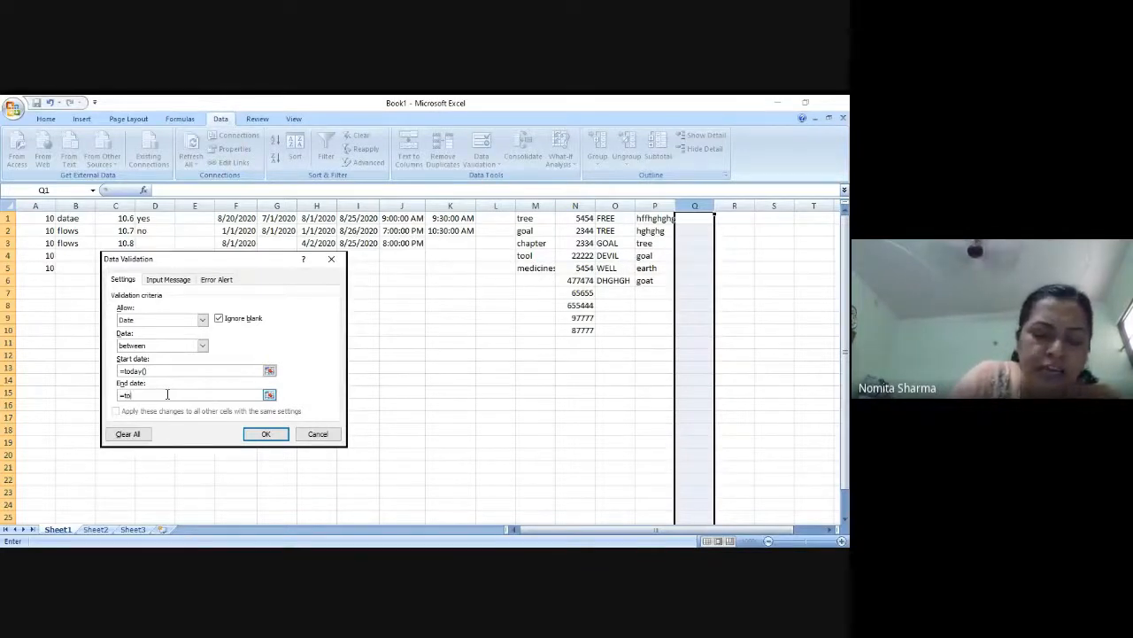
text(day)
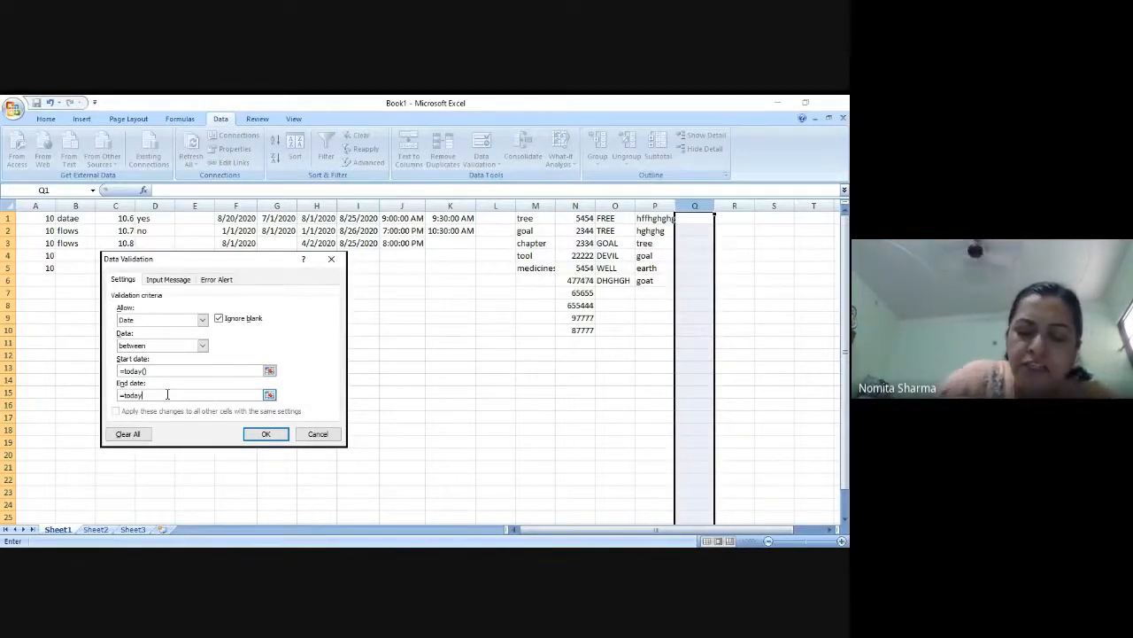
text(()
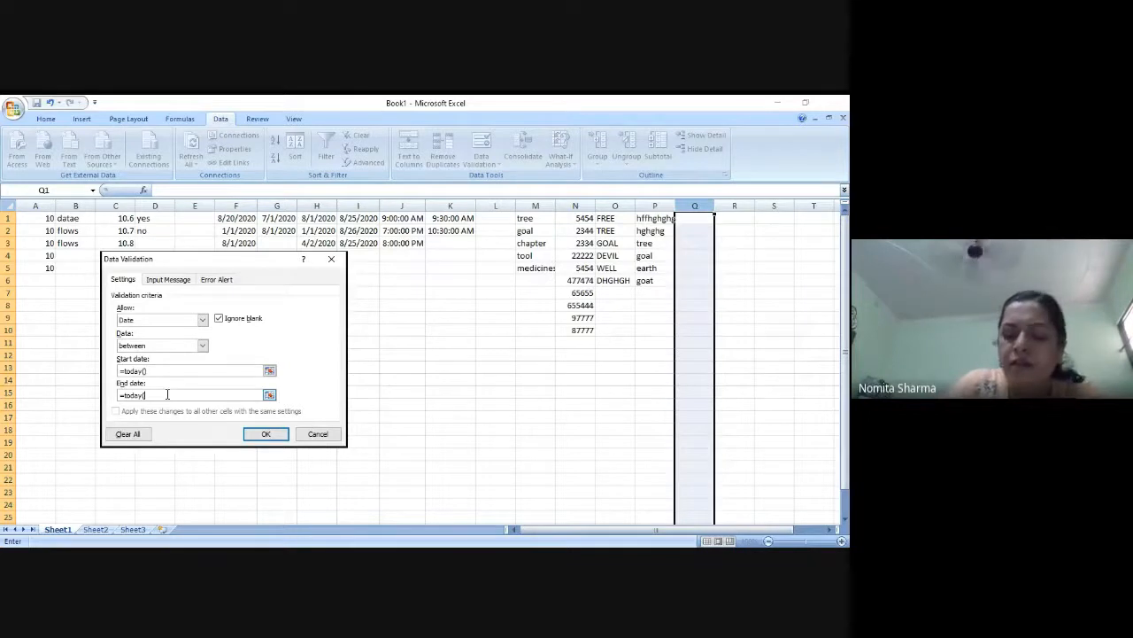
text())
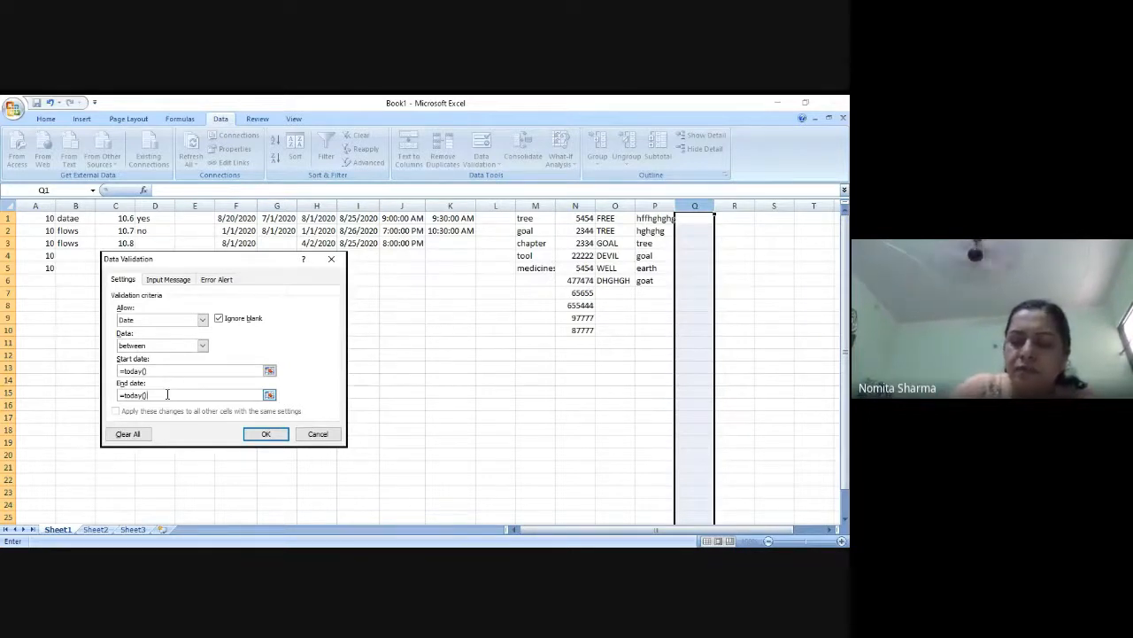
text(+5)
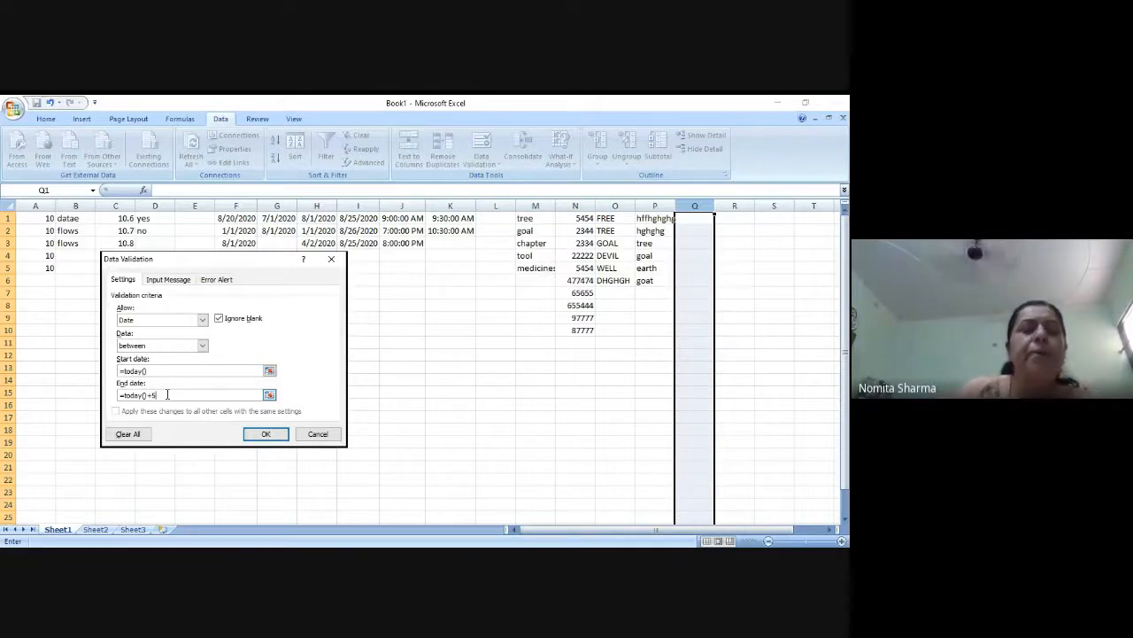
Keep Date as the allowed type with its start and end limits, and apply the validation rule to column Q
click(203, 320)
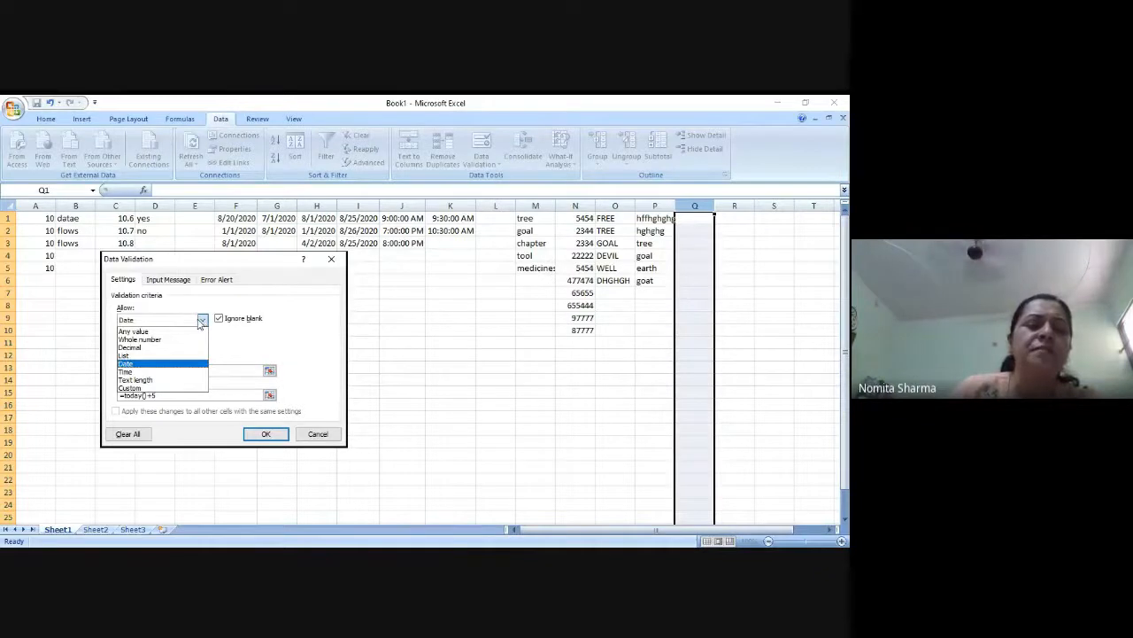
click(129, 364)
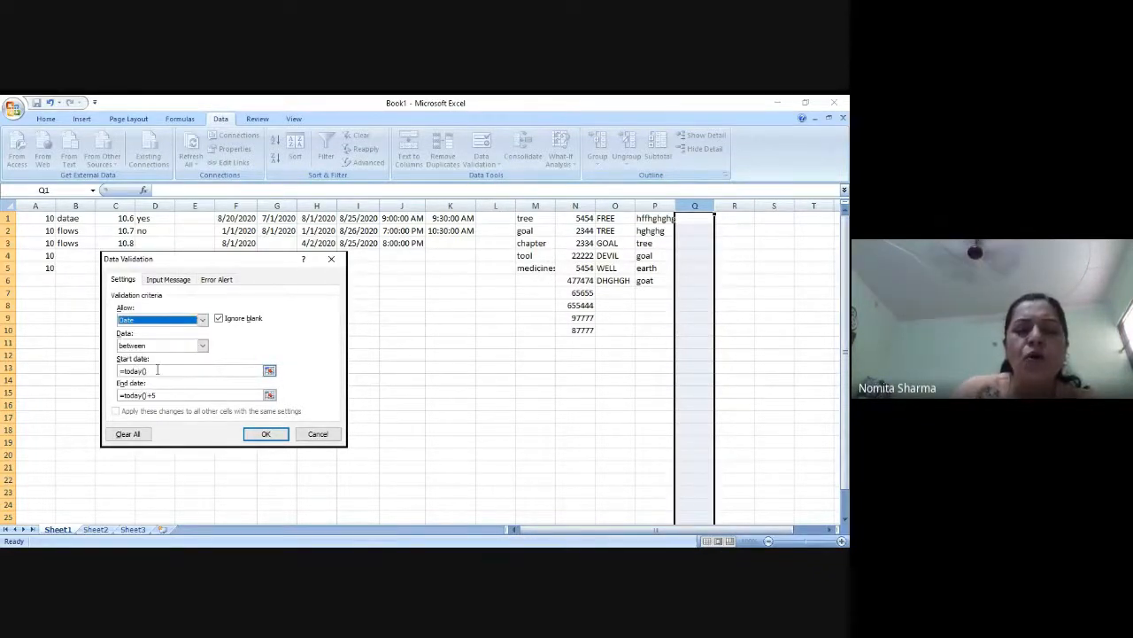
click(157, 370)
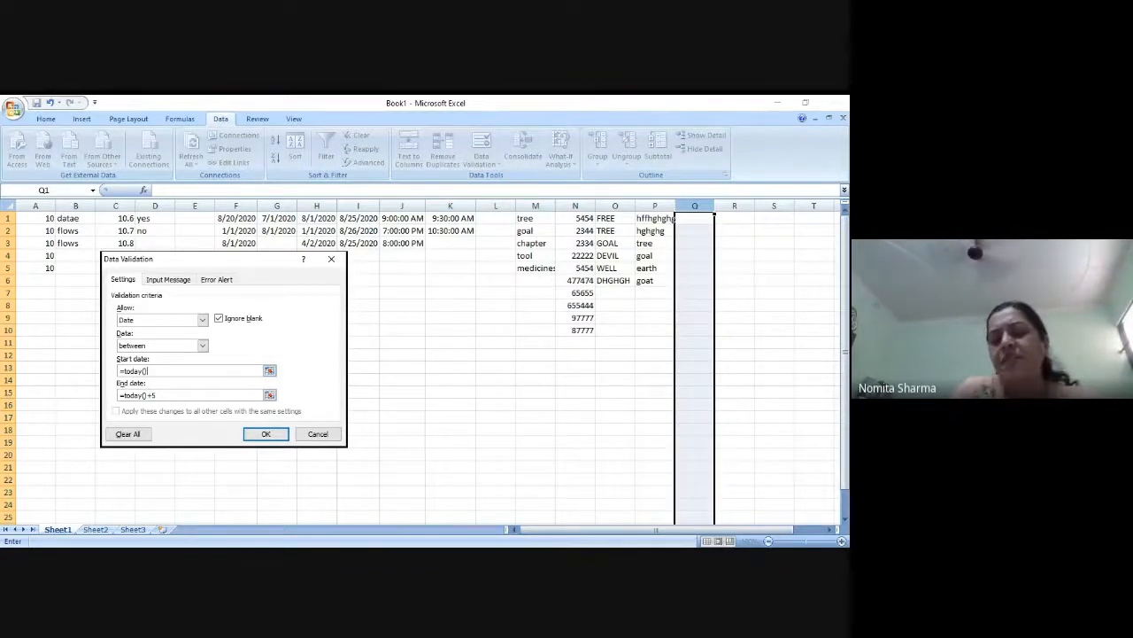
key(Return)
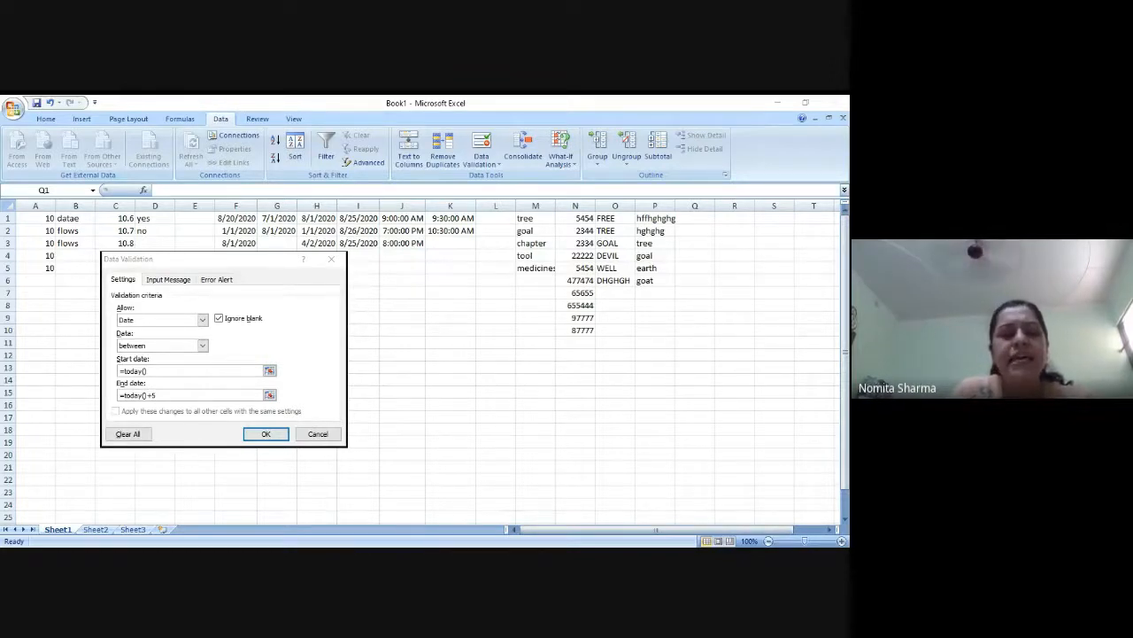
click(240, 395)
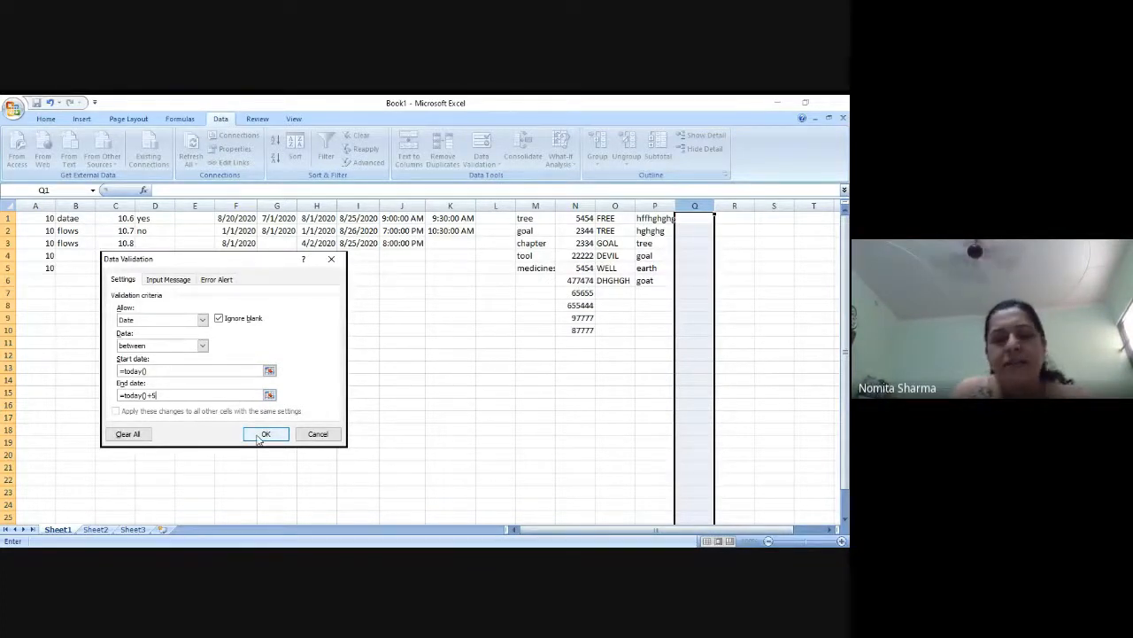
click(264, 434)
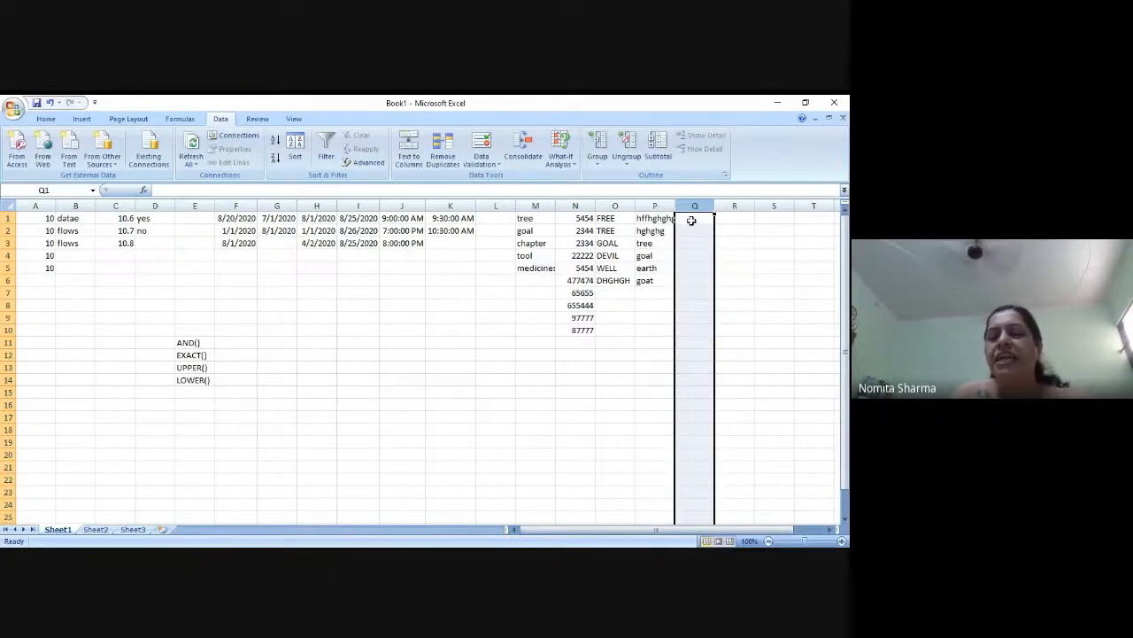
Enter the date 08/24/2020 in cell Q1
click(692, 221)
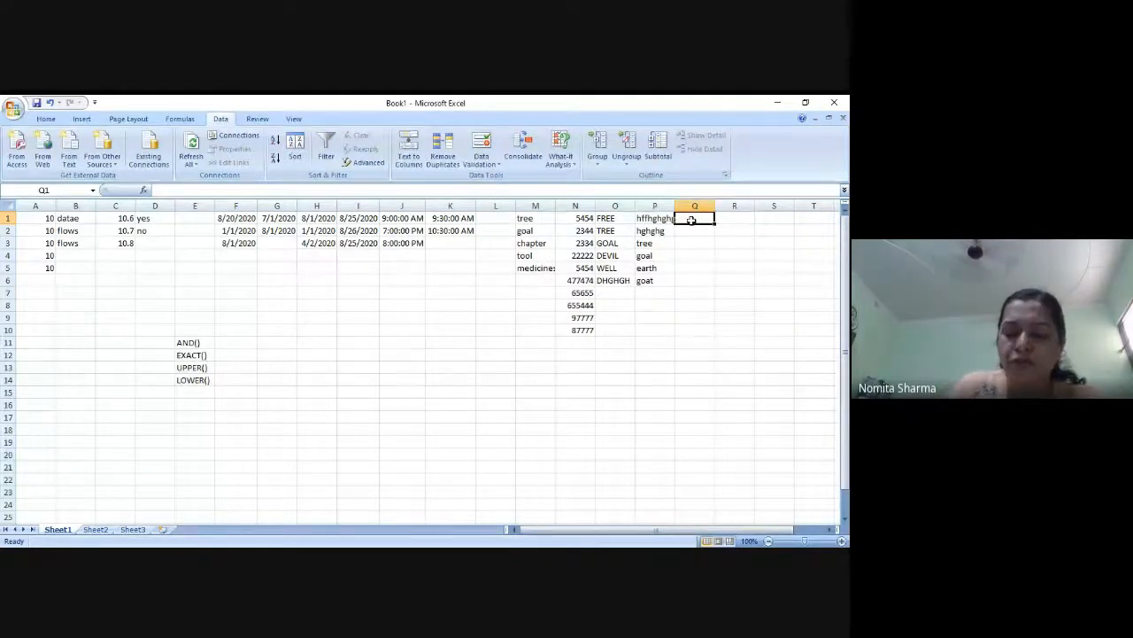
text(0)
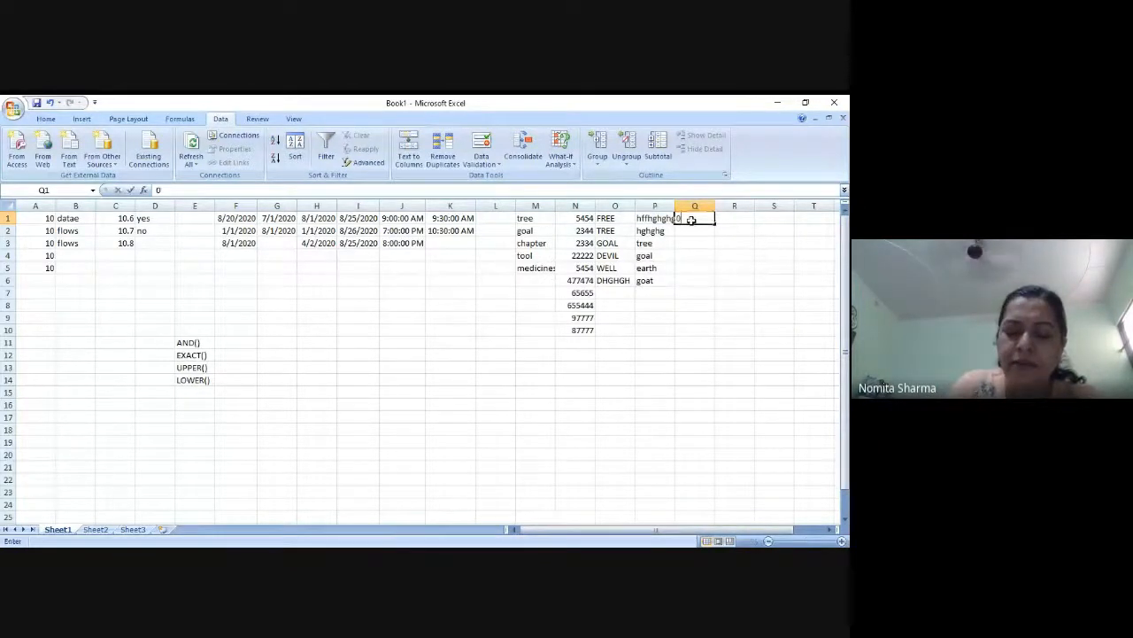
text(8/2)
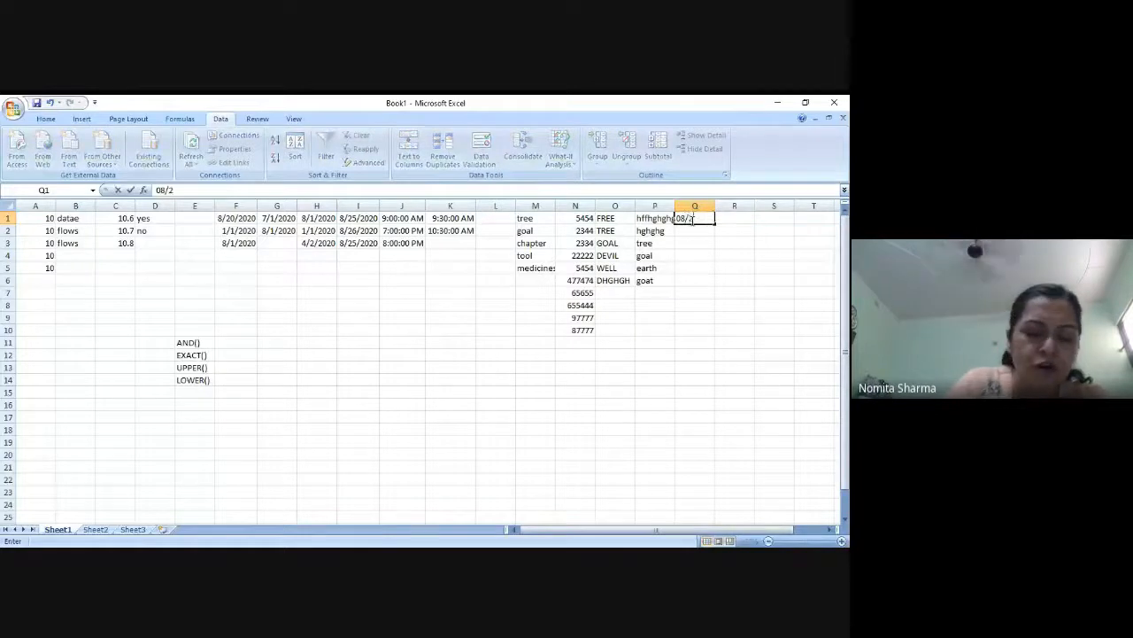
text(4/2020)
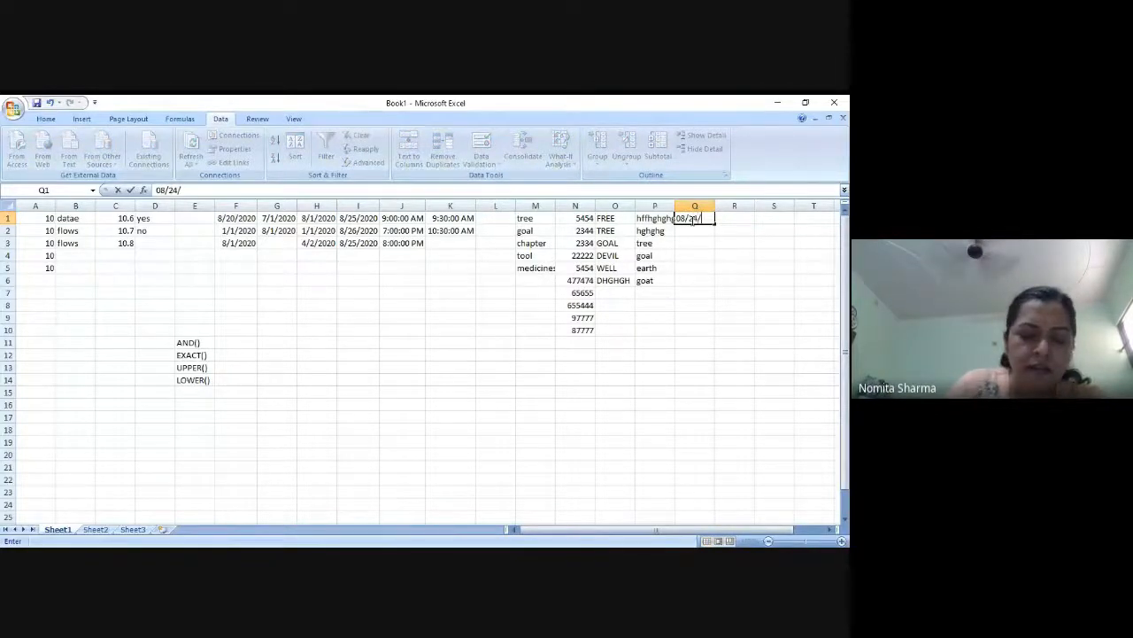
key(Return)
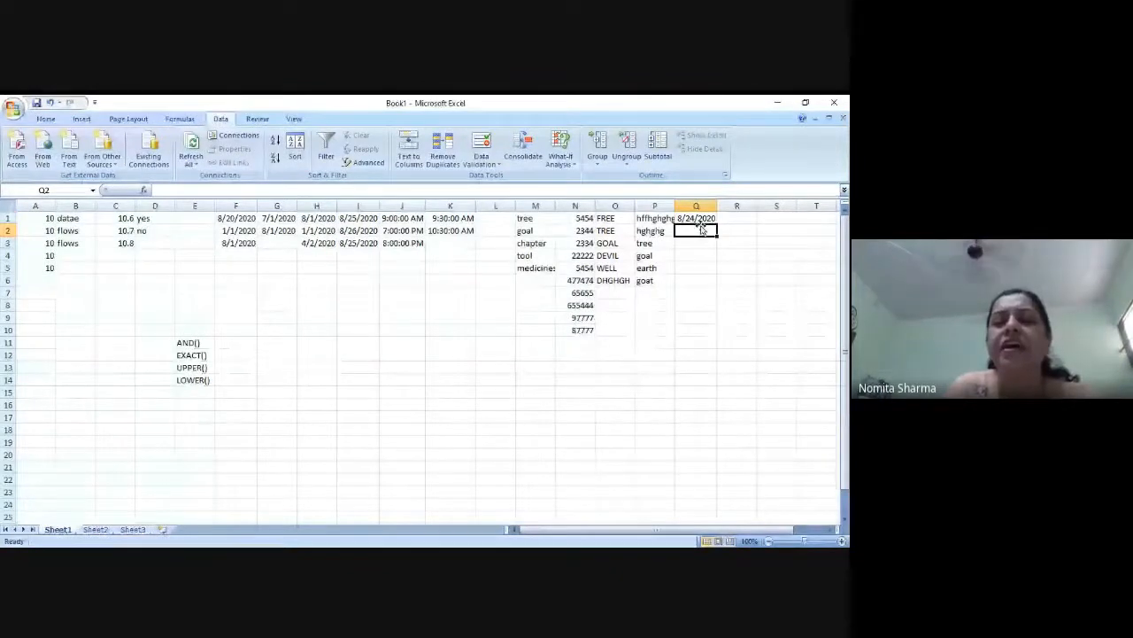
Review the date validation settings of the whole column Q and close them without changes
click(694, 205)
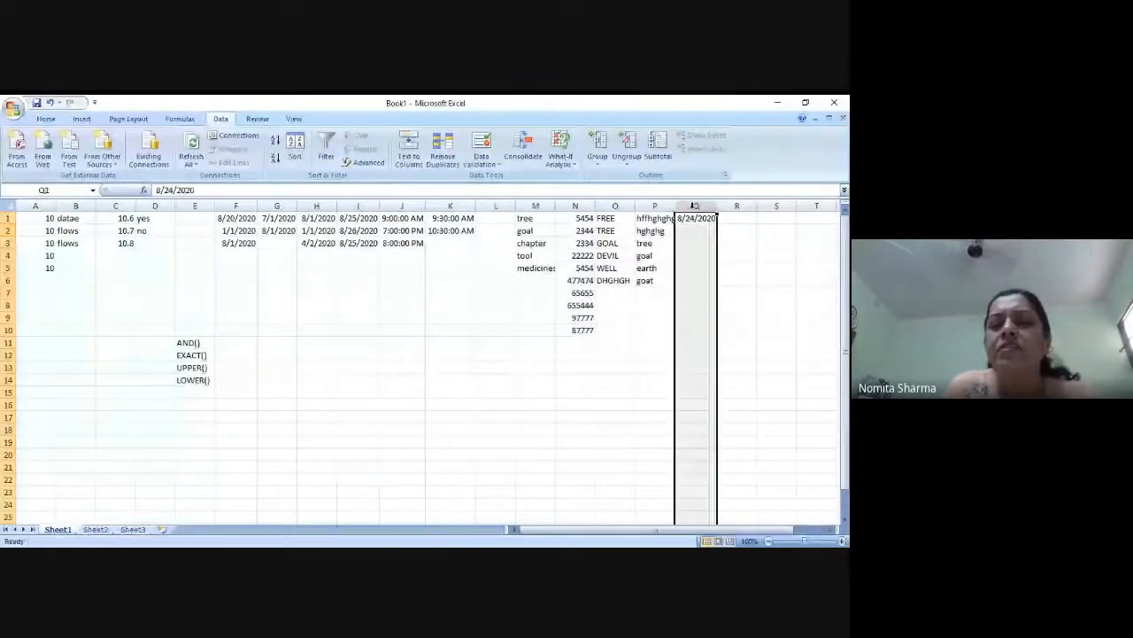
click(481, 163)
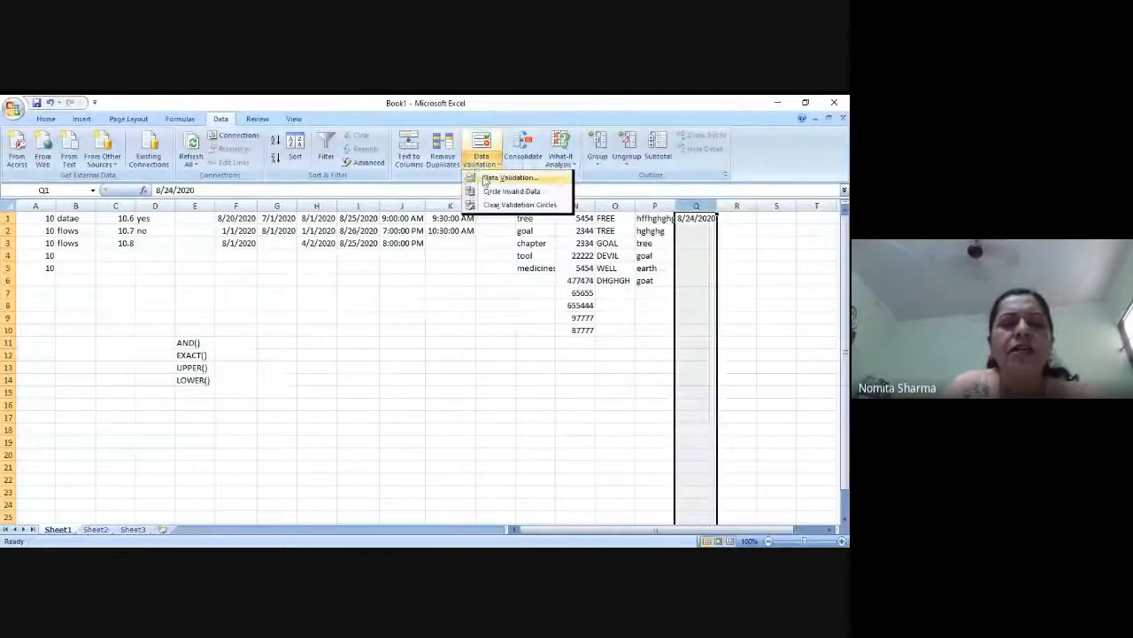
click(485, 180)
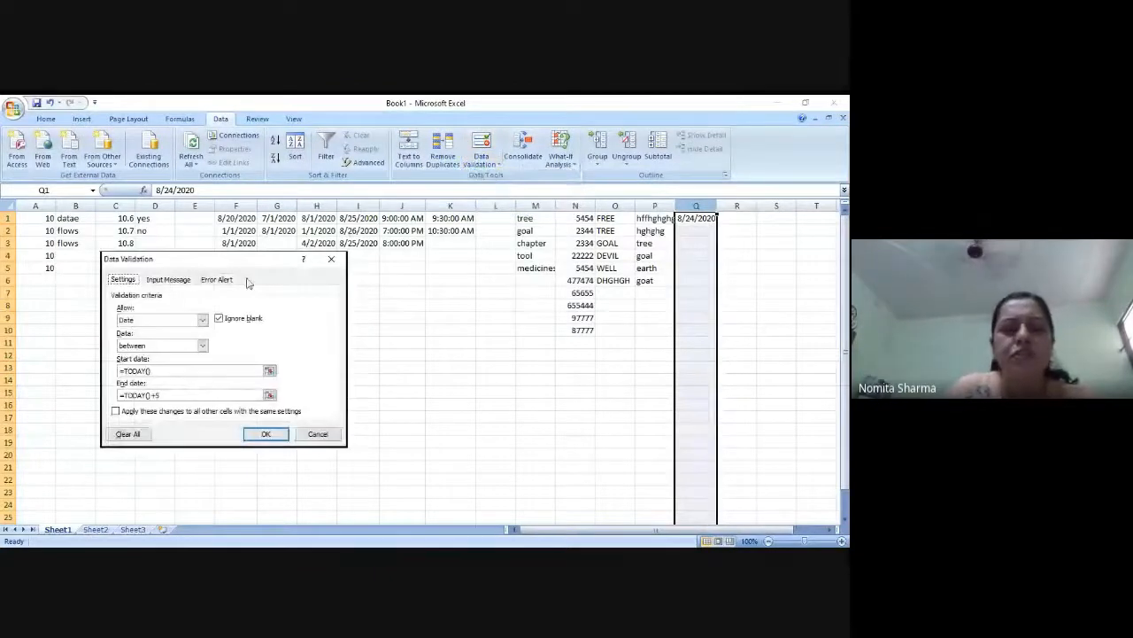
click(280, 437)
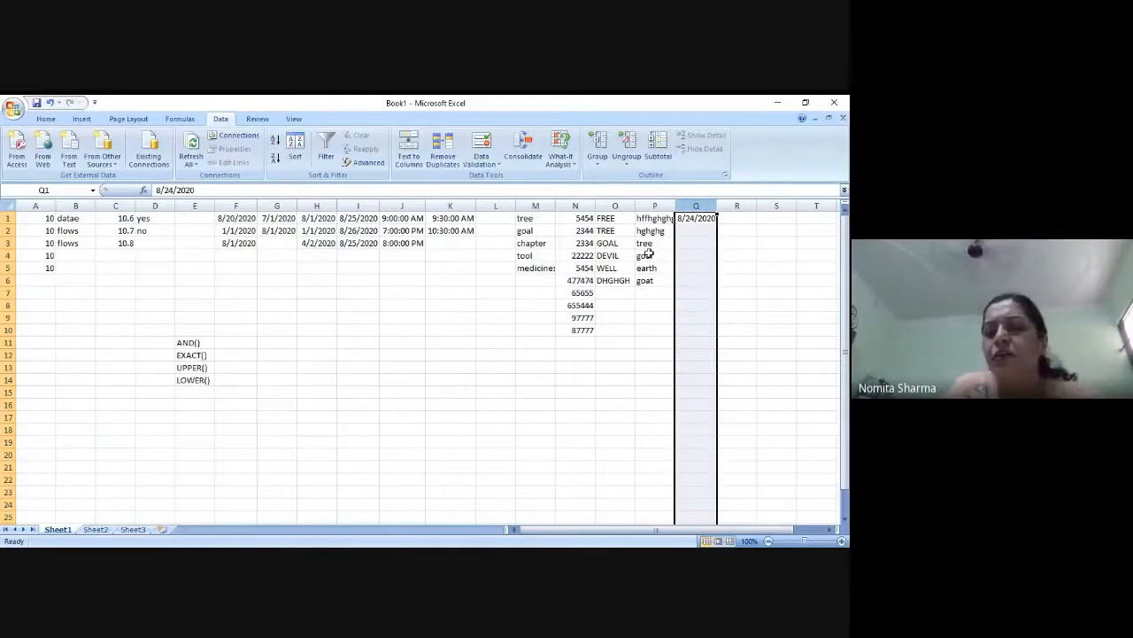
Enter the date 08/25/2020 in cell Q2
click(690, 233)
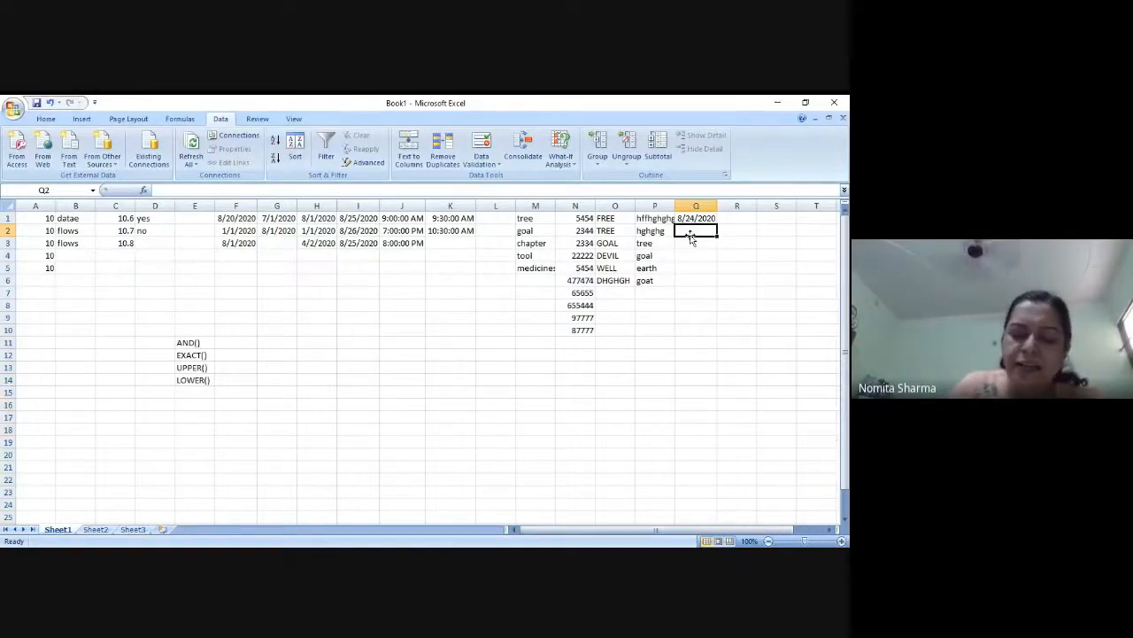
text(08/)
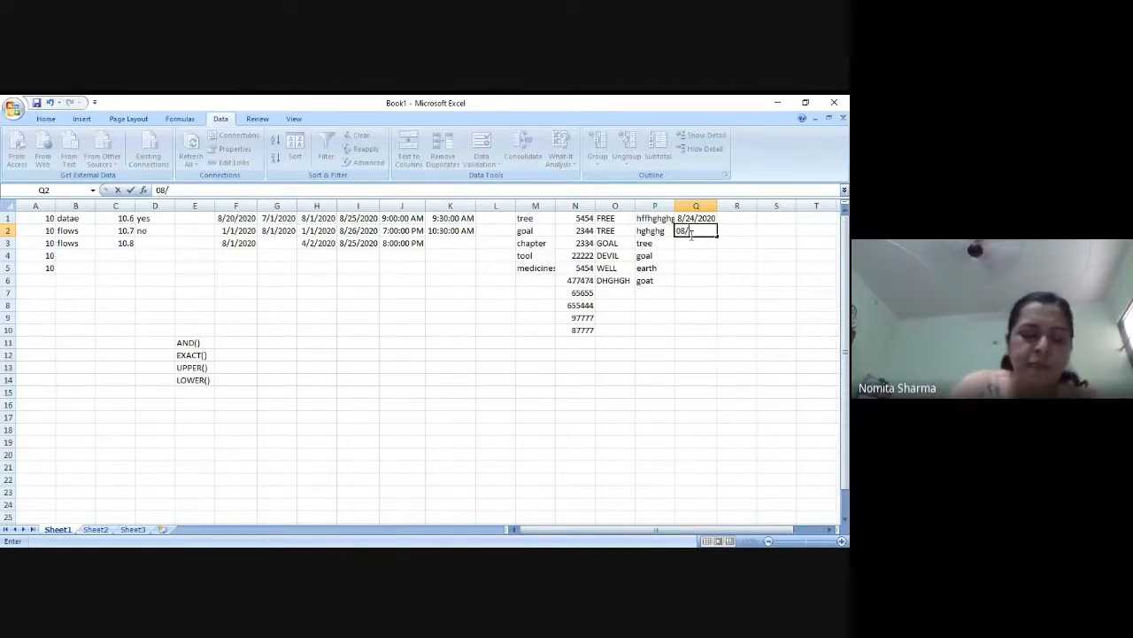
text(25/)
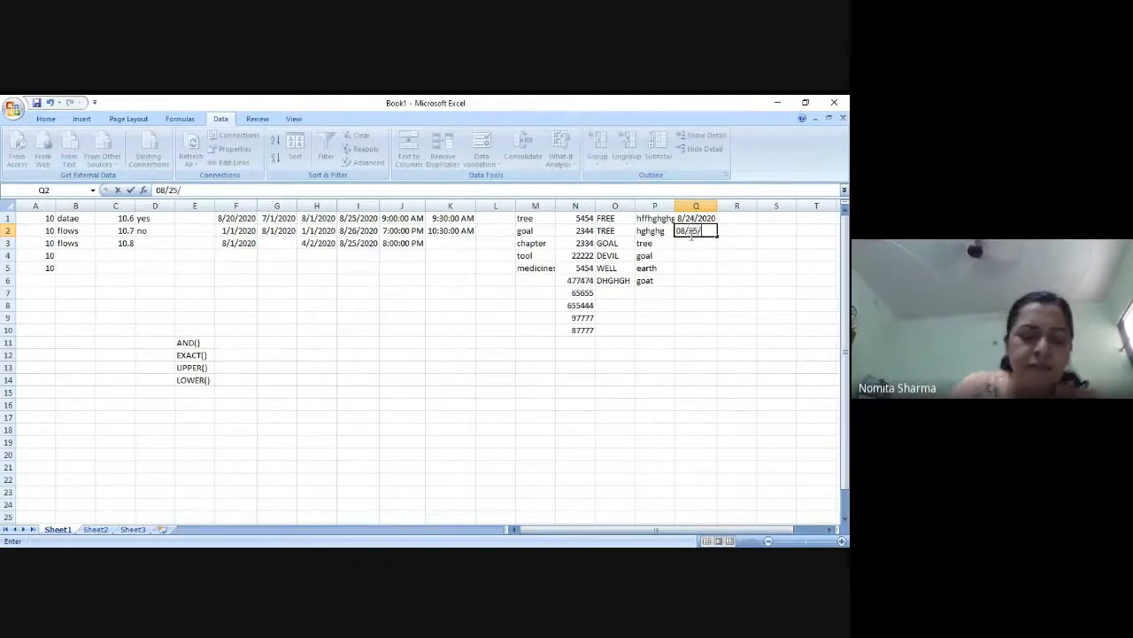
text(2020)
key(Return)
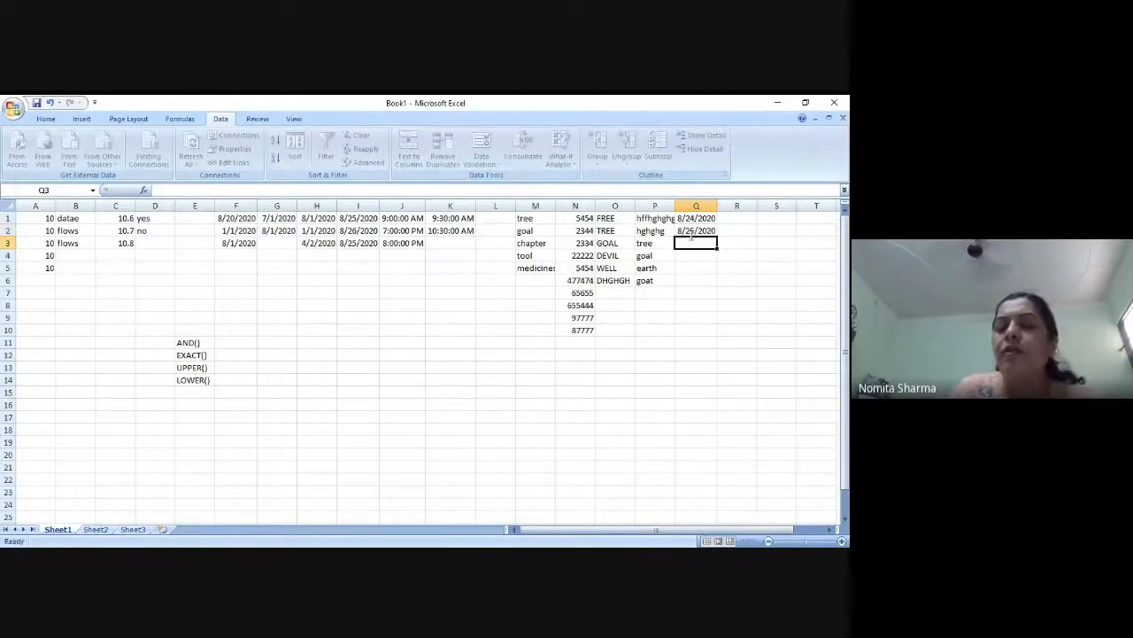
Try entering the out-of-range date 09/15/20 in cell Q3 to test the rule, and choose to retry the entry
text(0)
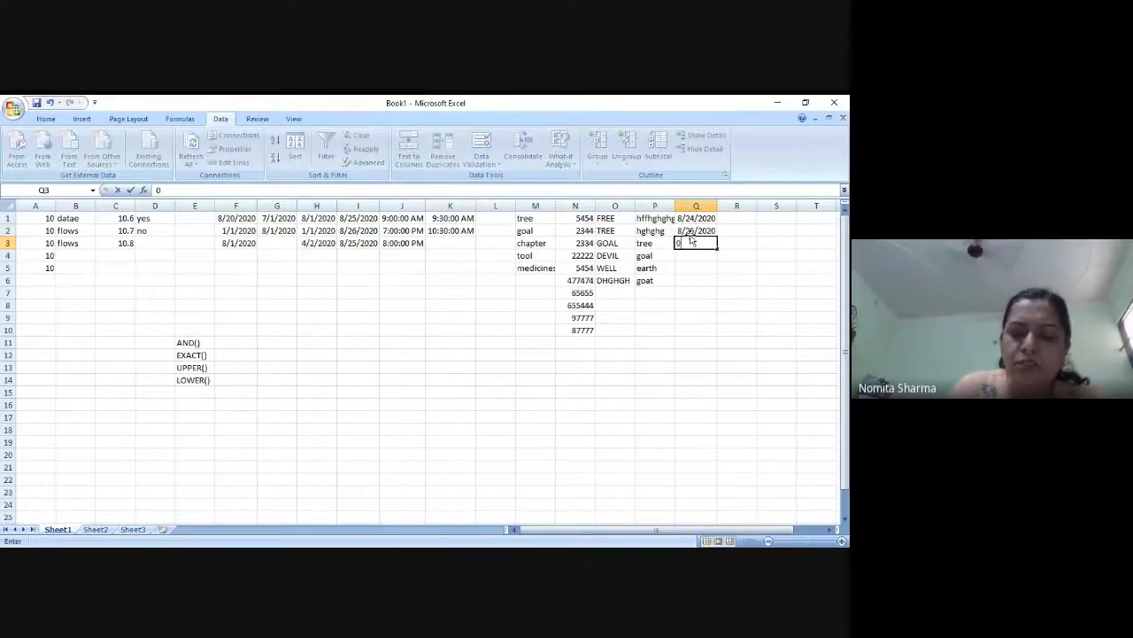
text(9/)
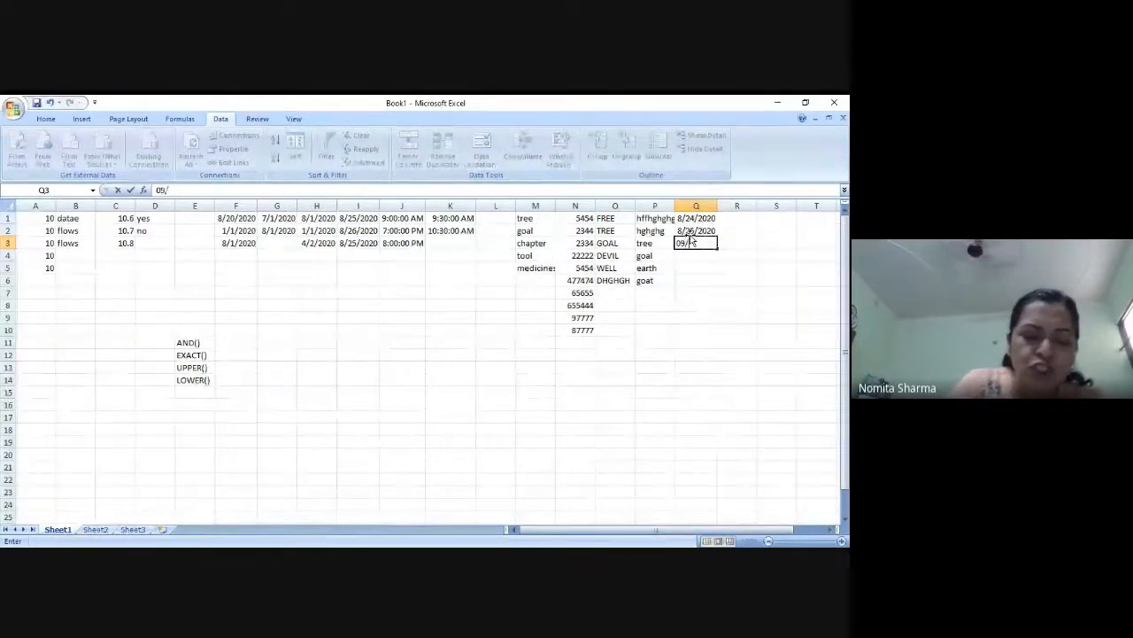
text(15/)
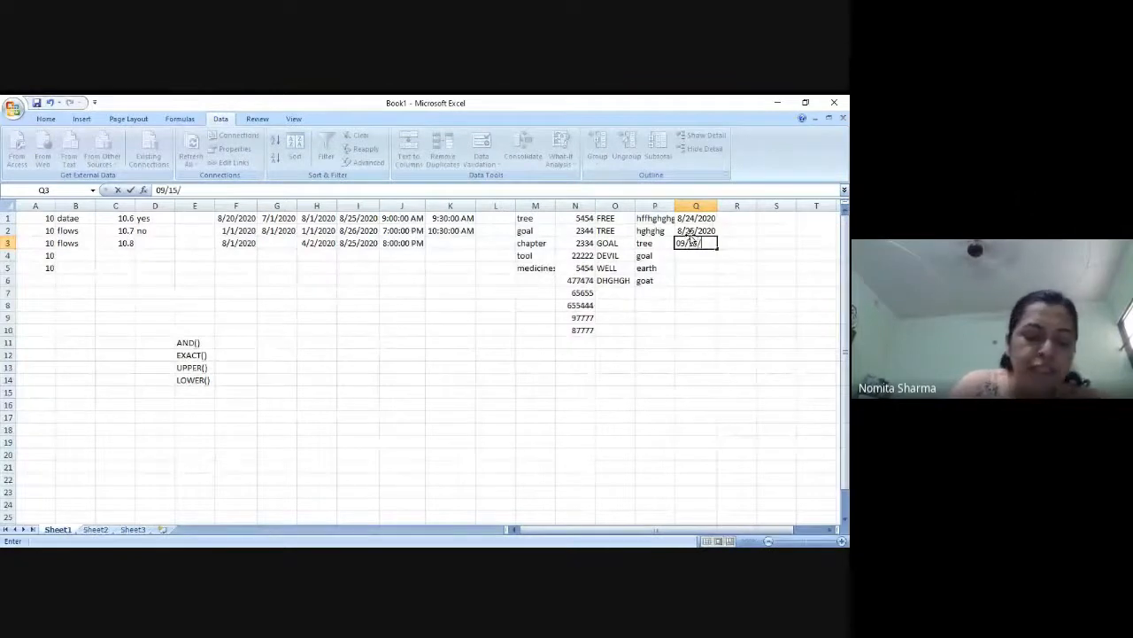
text(20)
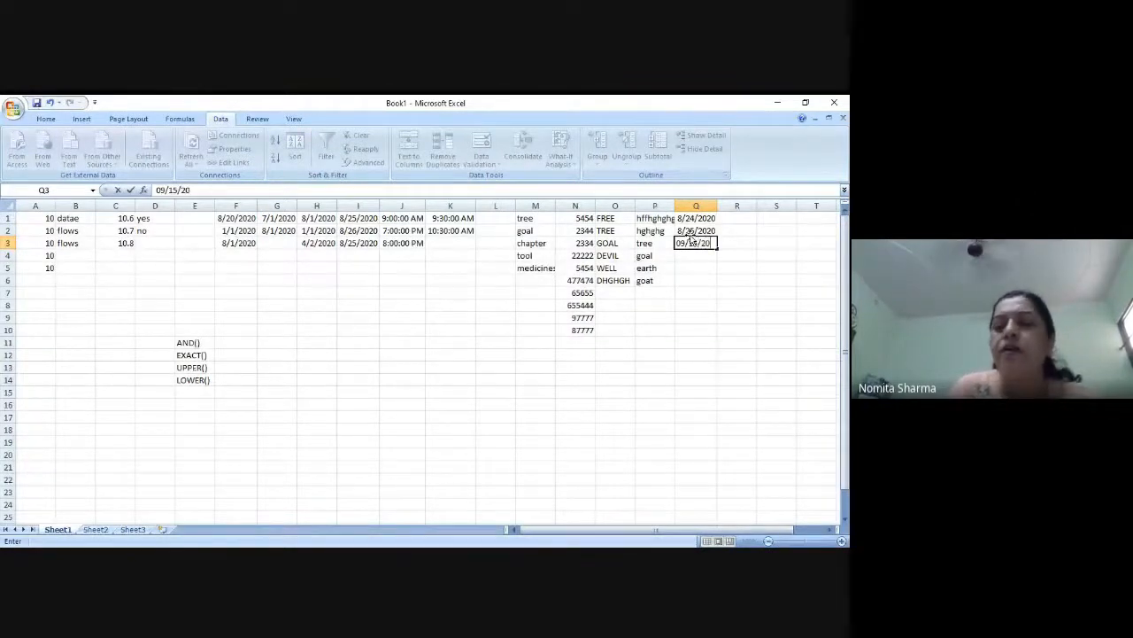
key(Return)
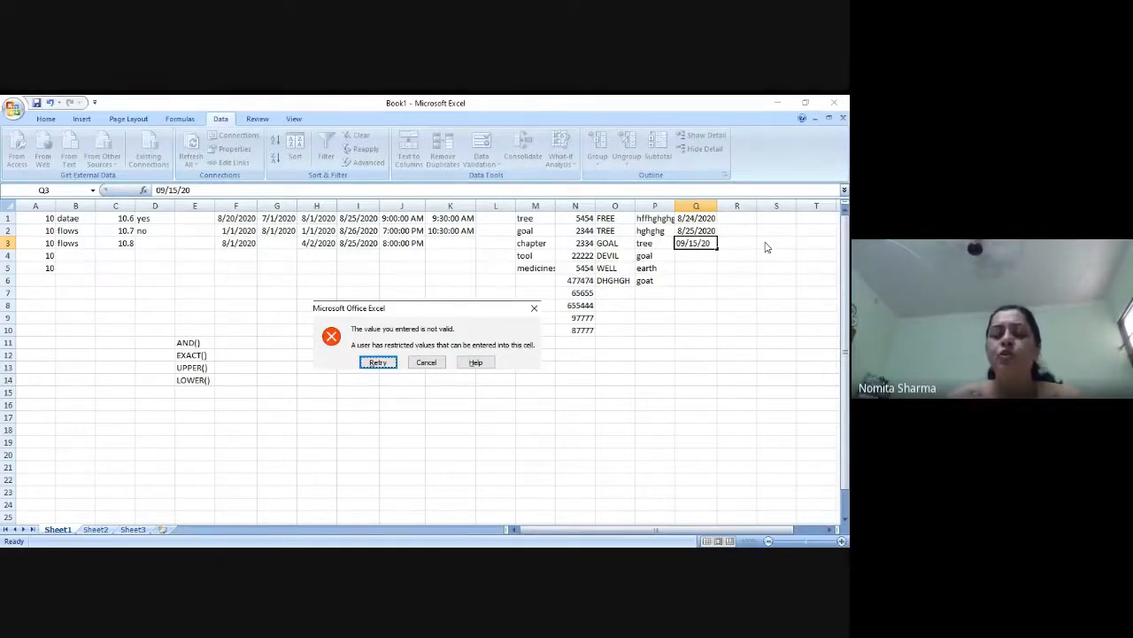
click(378, 364)
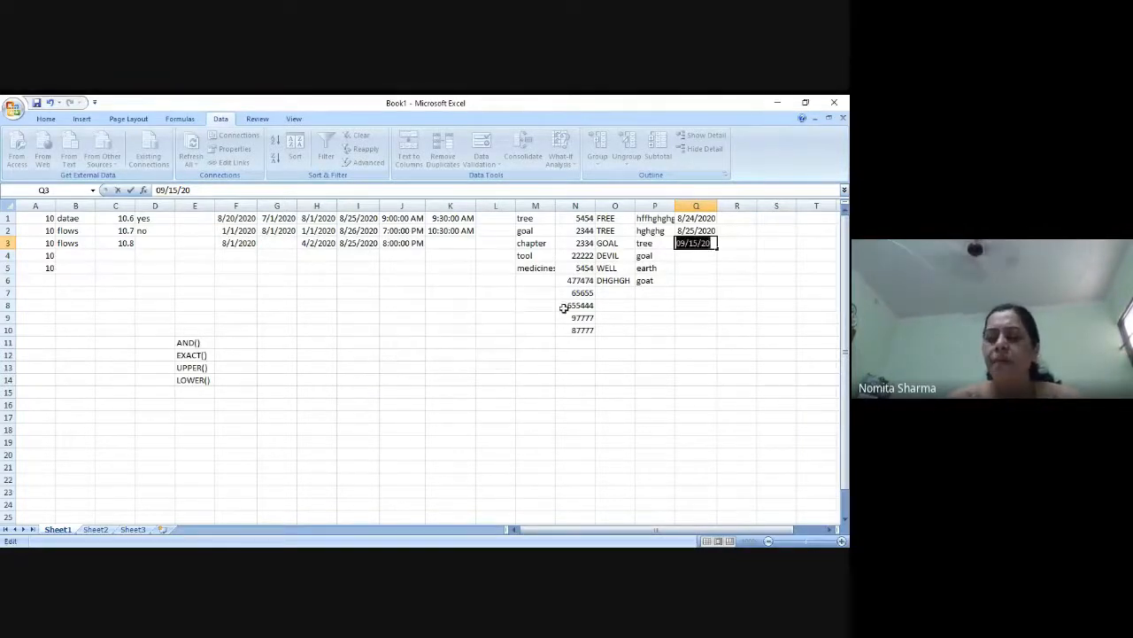
Correct the entry in cell Q3 to 08/26/20
text(08/15/20)
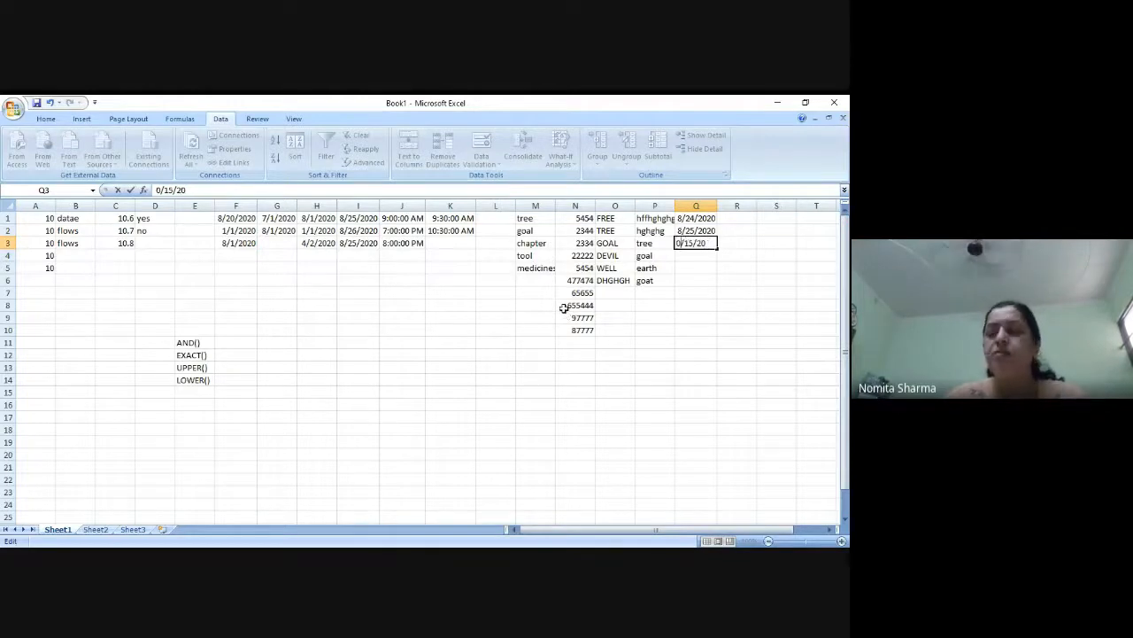
key(Right)
key(Right)
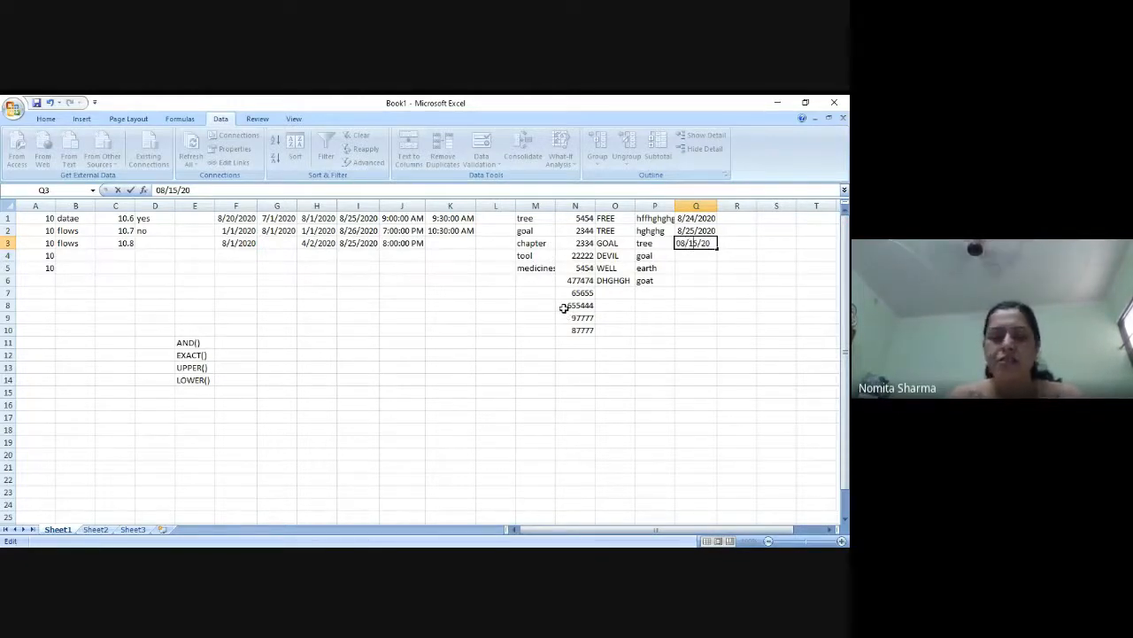
key(BackSpace)
text(26)
key(Delete)
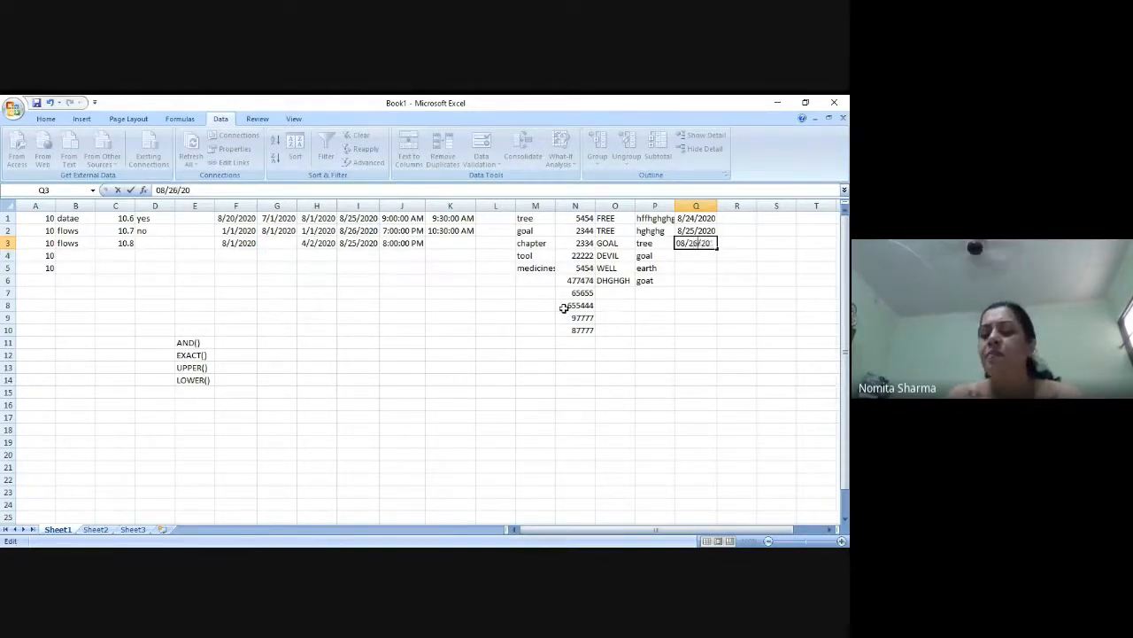
key(Return)
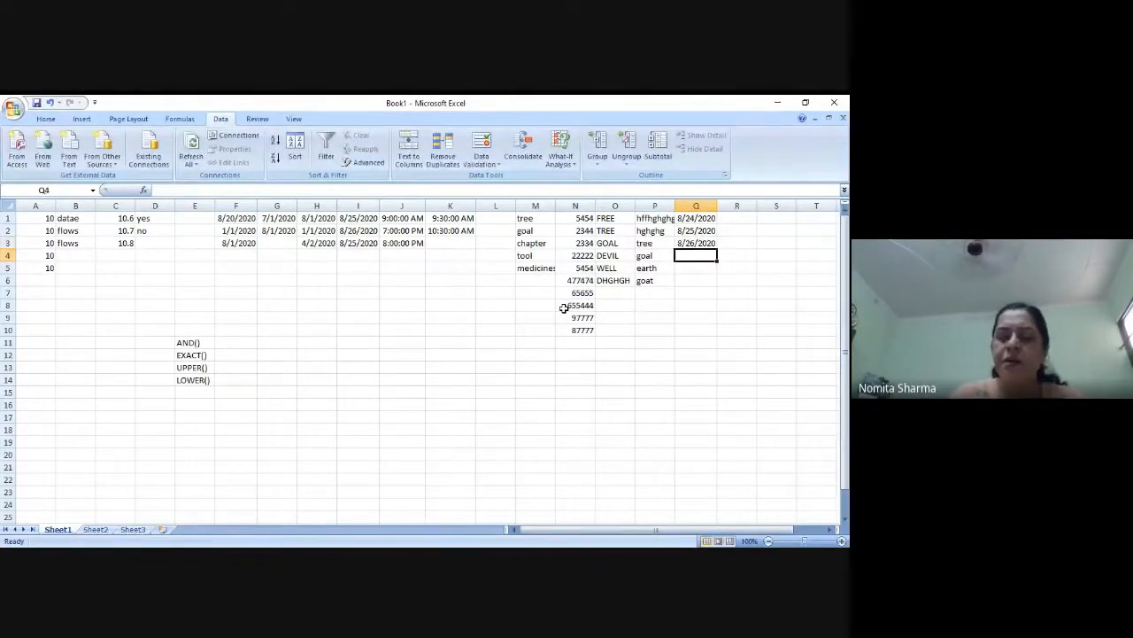
Try entering the past date 01/01/20 in cell Q4 to test the rule, and choose to retry the entry
text(01/)
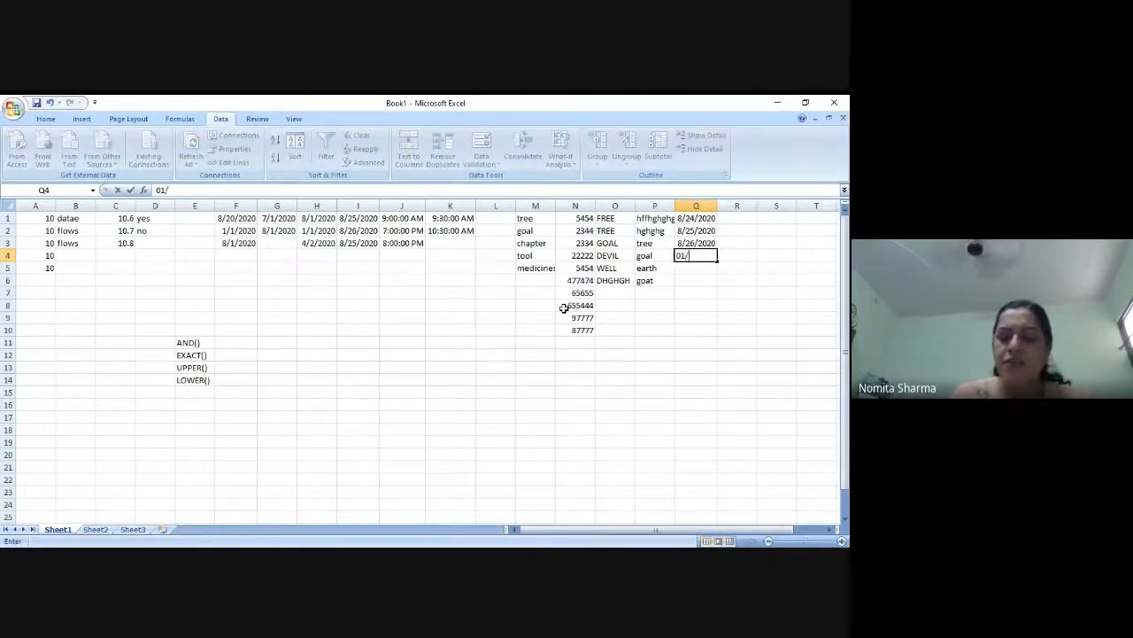
text(01/20)
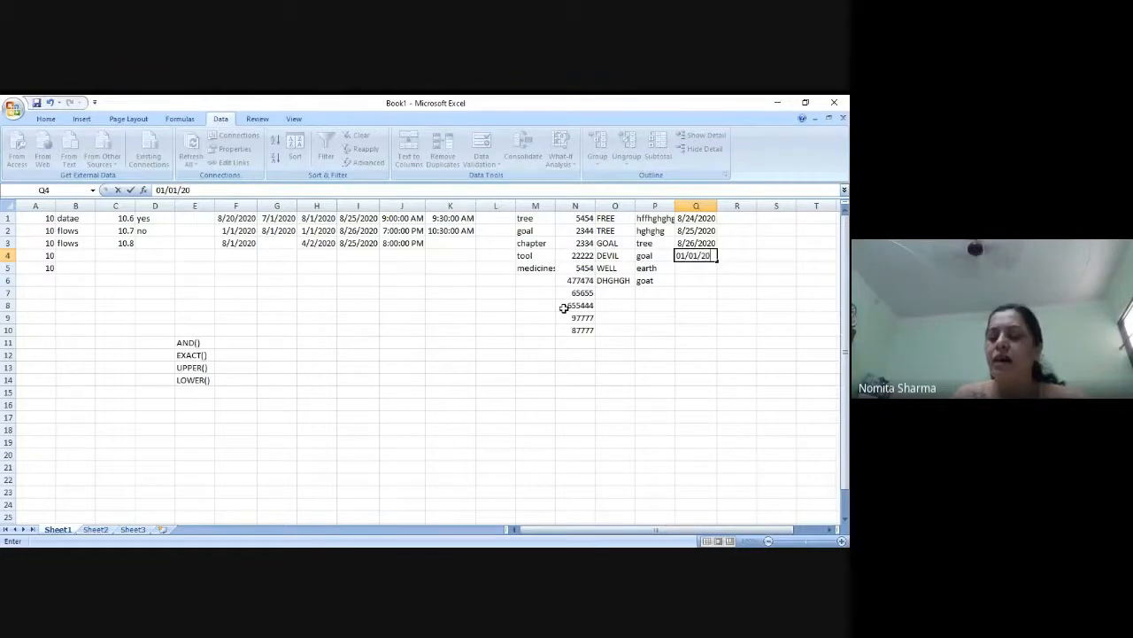
key(Return)
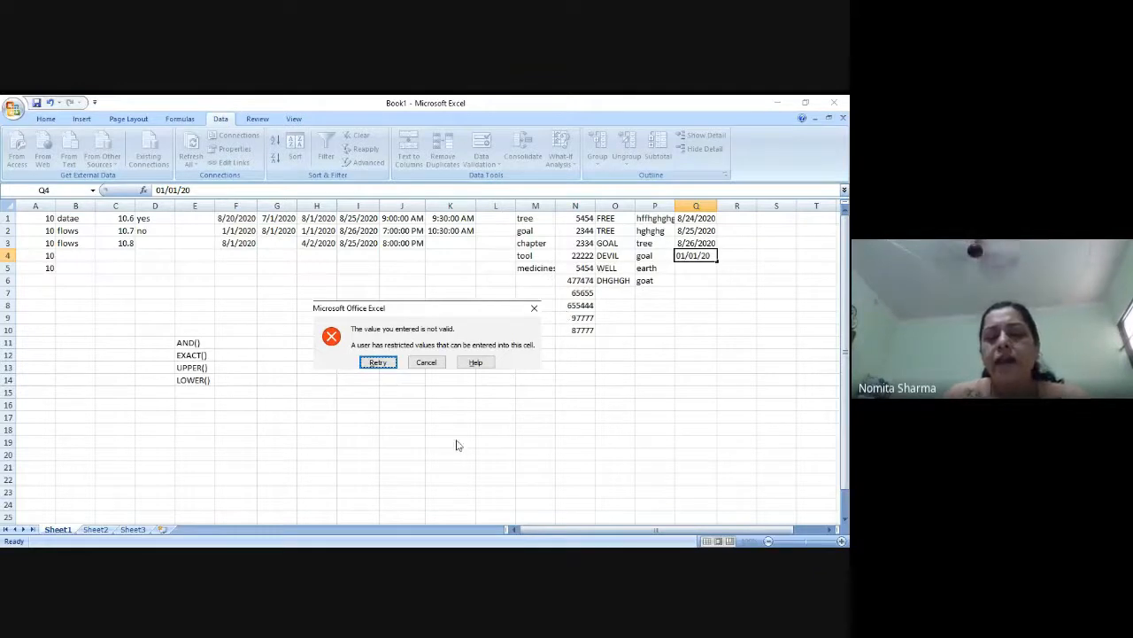
click(378, 362)
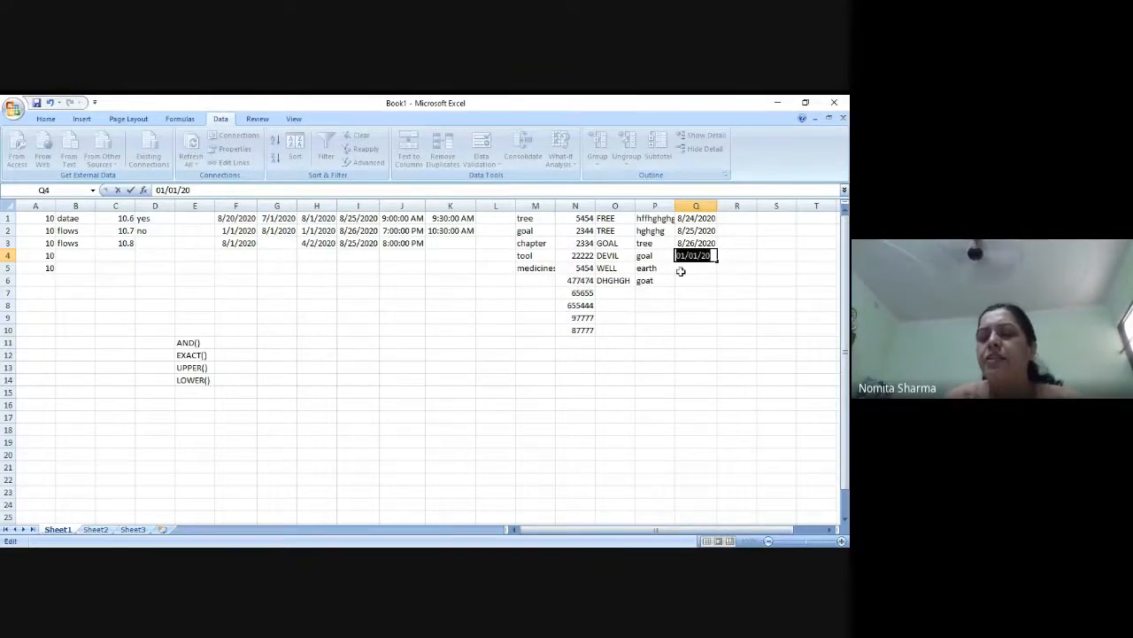
Correct the entry in cell Q4 to 08/27/20
click(705, 258)
key(Left)
key(Left)
key(Left)
key(Left)
key(Left)
key(Left)
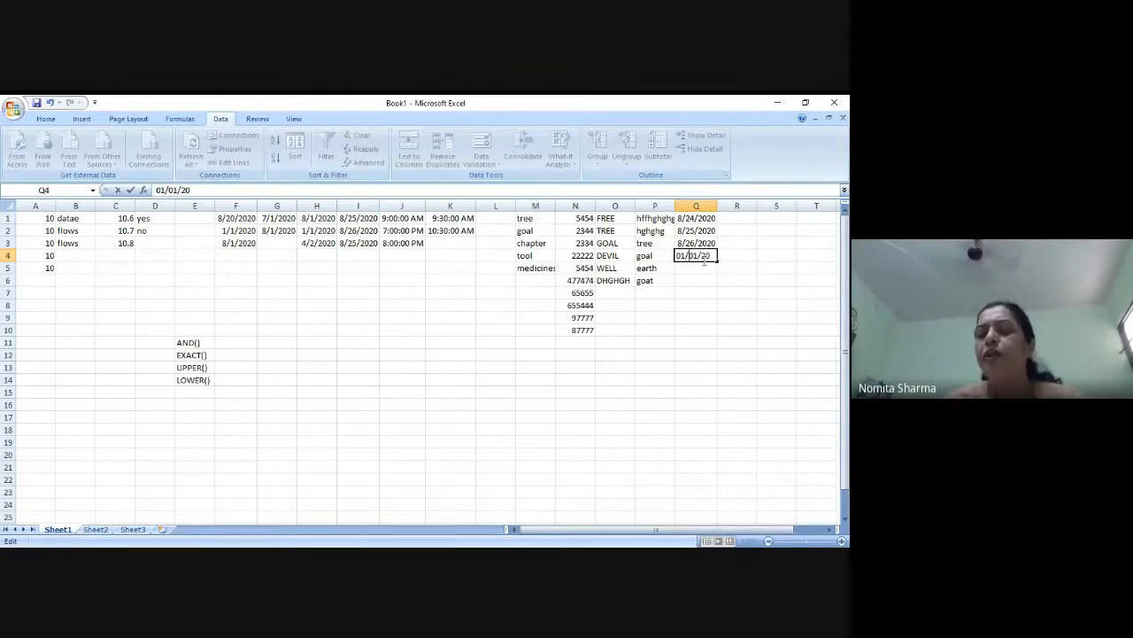
text(8)
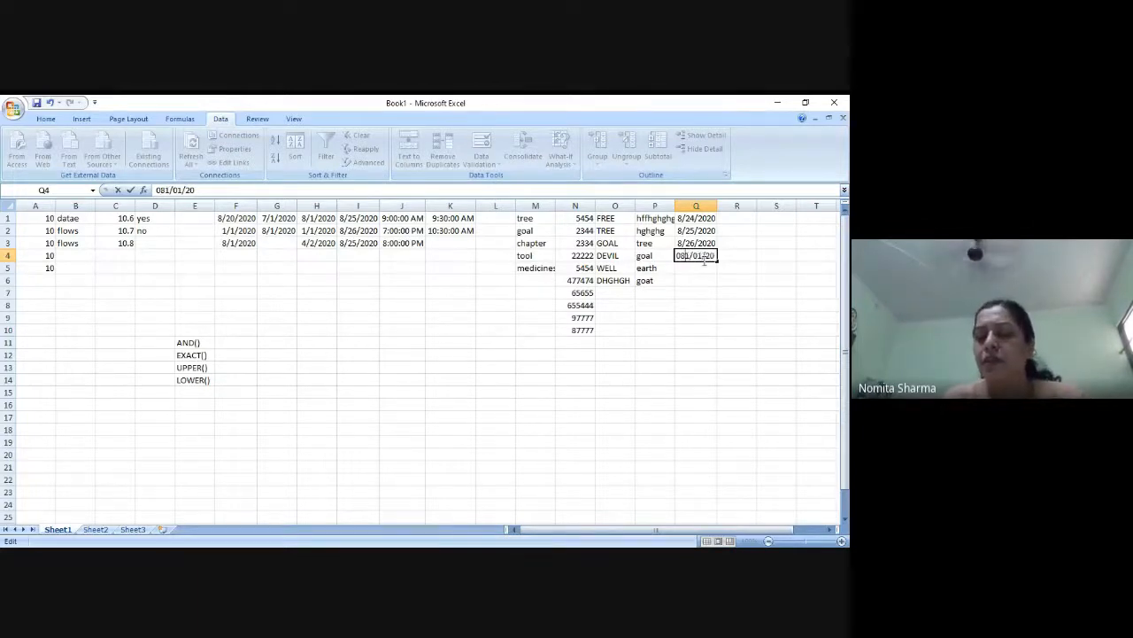
key(Delete)
key(Right)
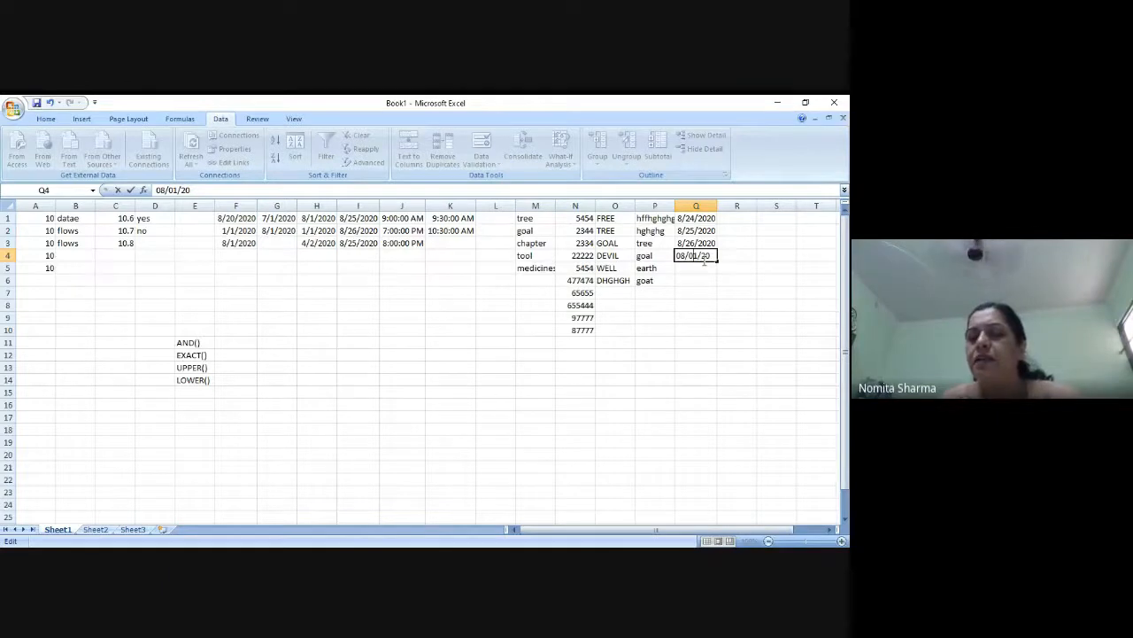
key(BackSpace)
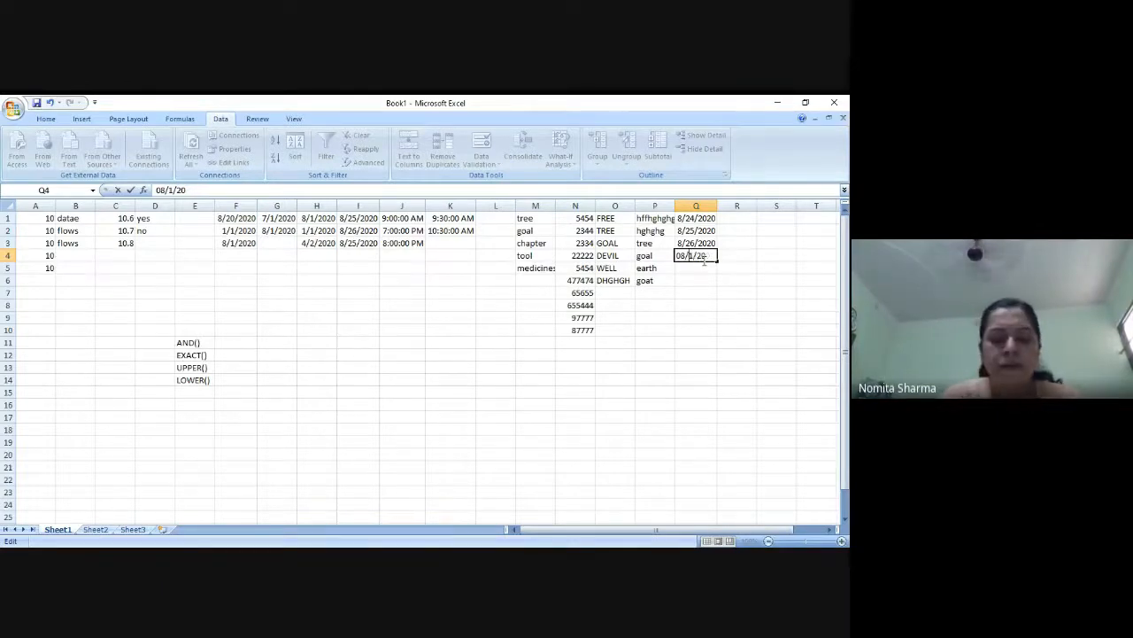
text(27)
key(Delete)
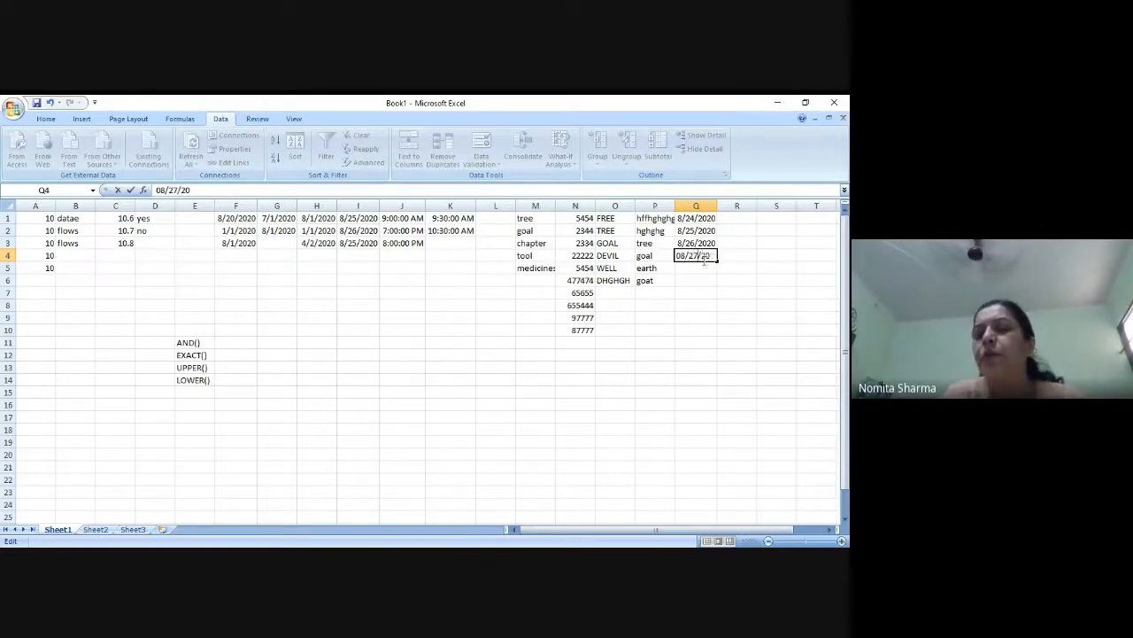
key(Return)
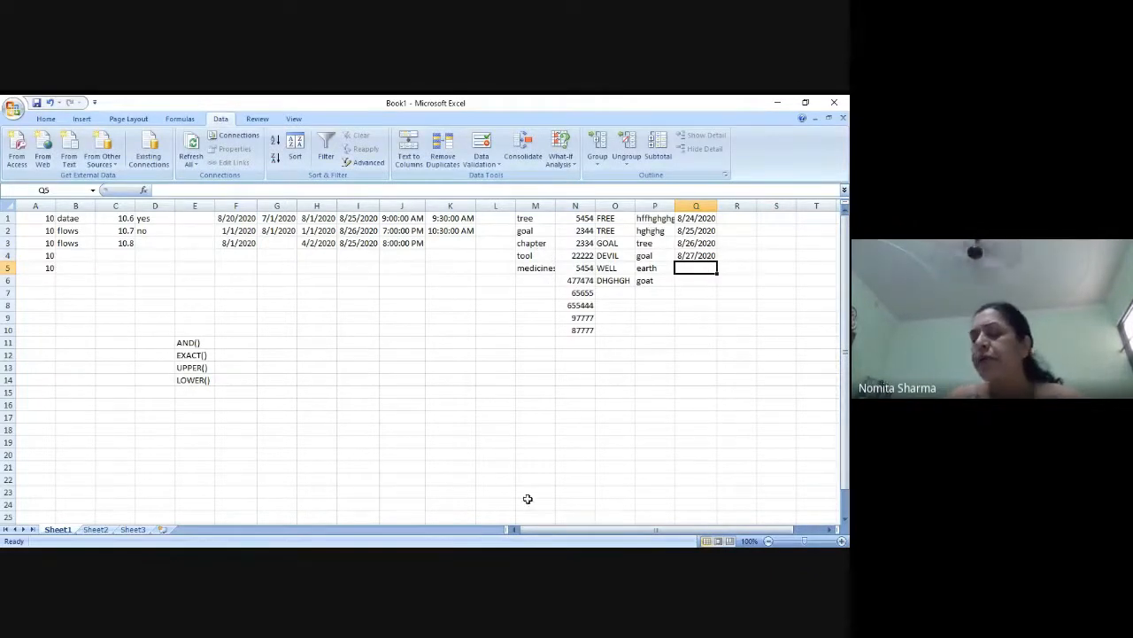
click(136, 546)
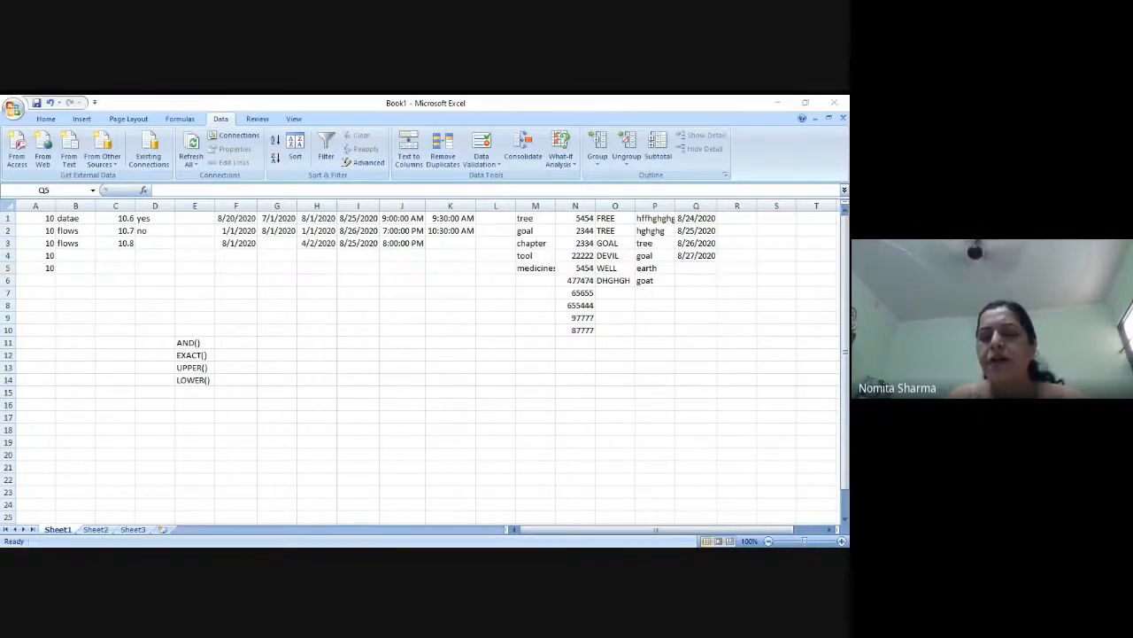